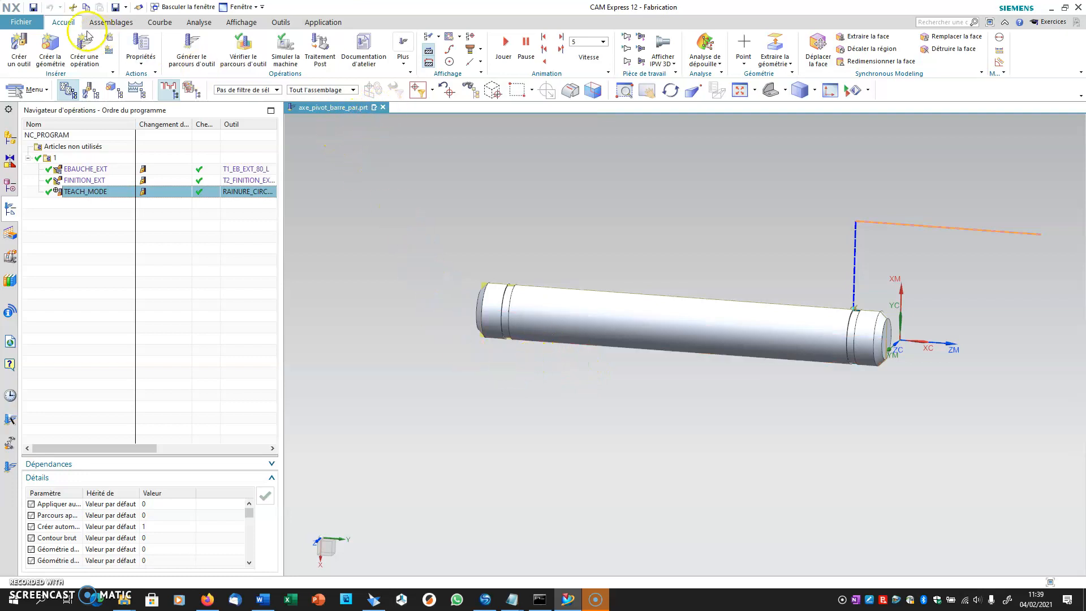
Step: Save the machined axe_pivot_barre_par.prt part and close it
left_click(34, 8)
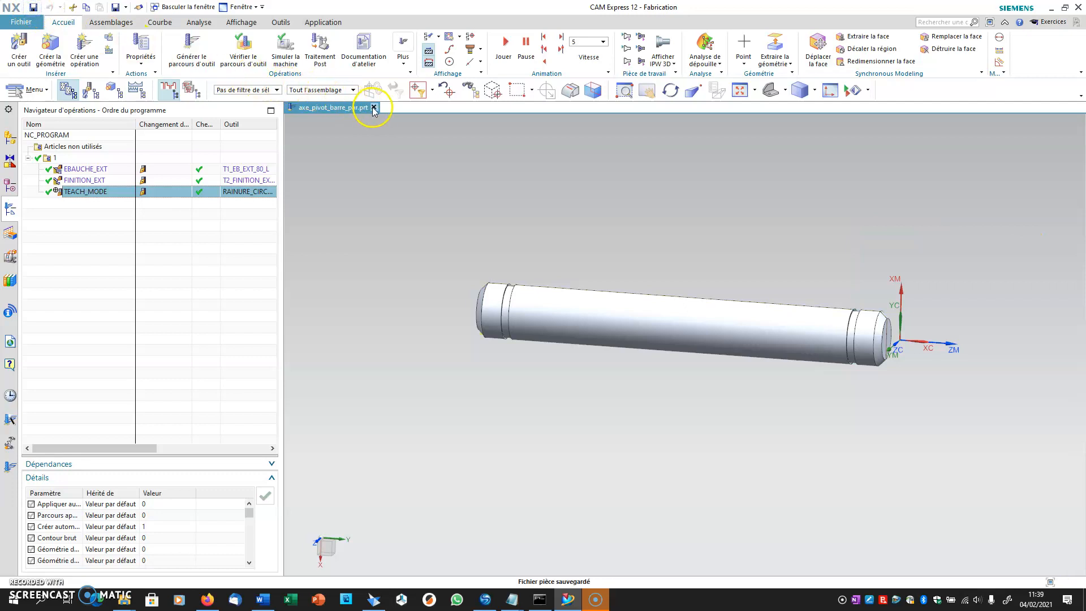
left_click(373, 108)
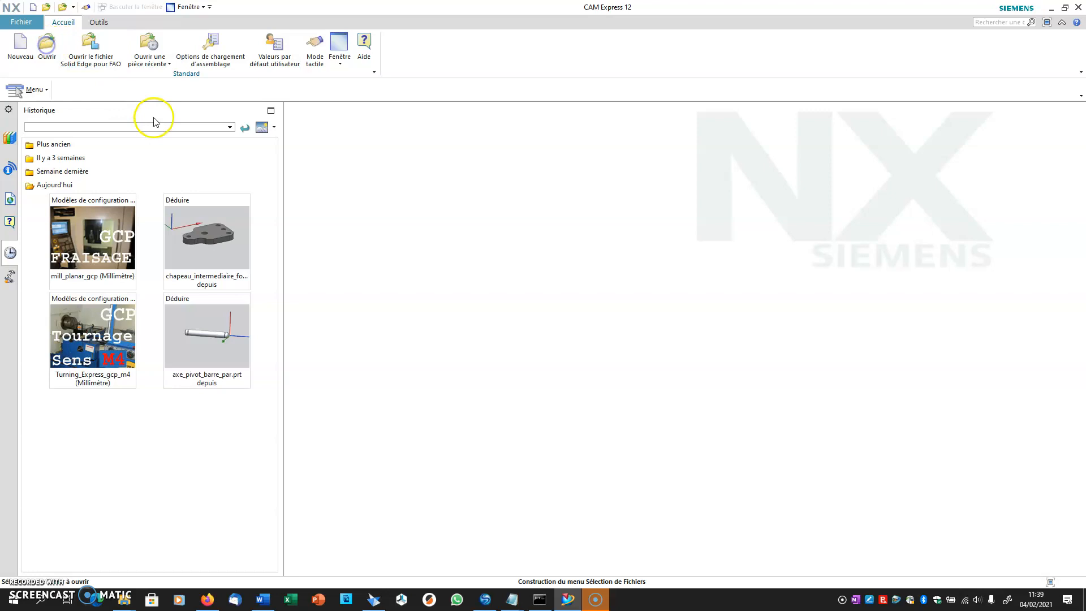
Step: Open the Solid Edge part axe_pivot_barre.par from the ph20_axe folder for CAM
left_click(542, 148)
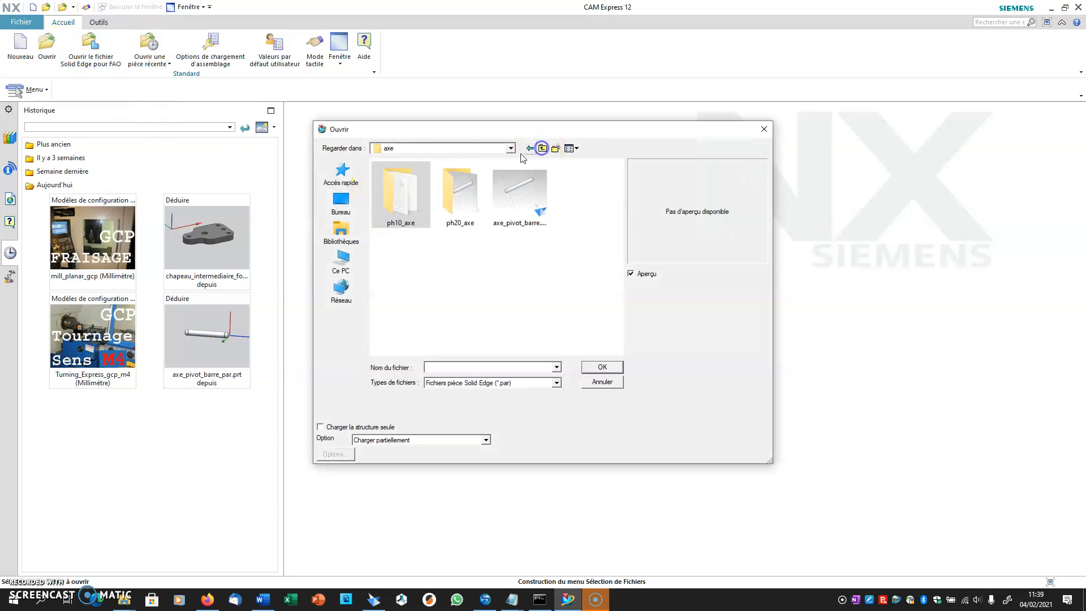
double_click(460, 195)
left_click(409, 179)
left_click(603, 367)
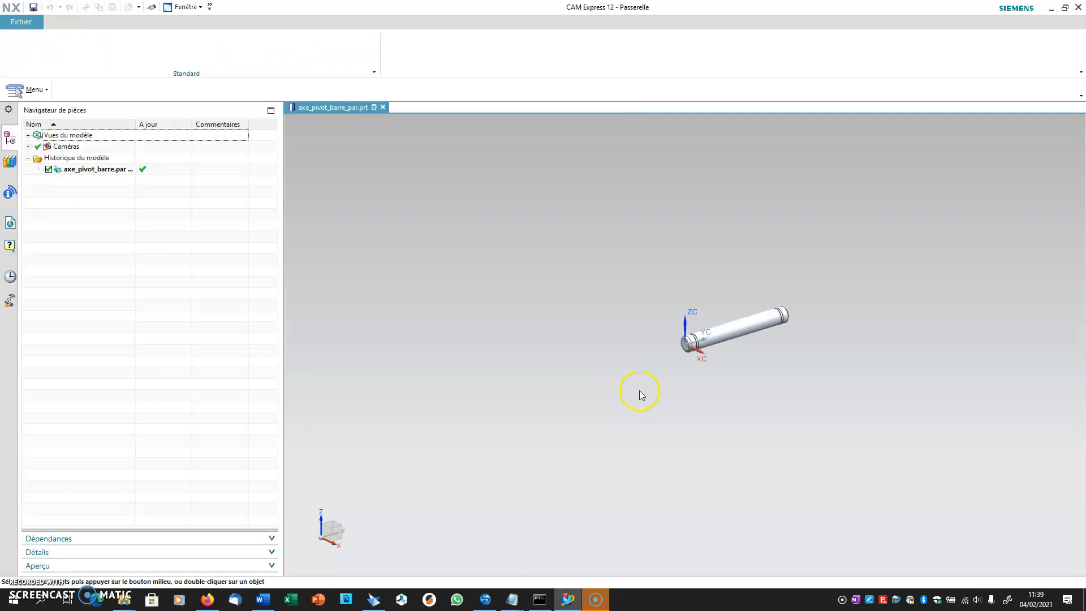
Step: Create the turning manufacturing setup for the shaft from the machining template
middle_click_drag(752, 419, 689, 419)
scroll(711, 378, "up", 3)
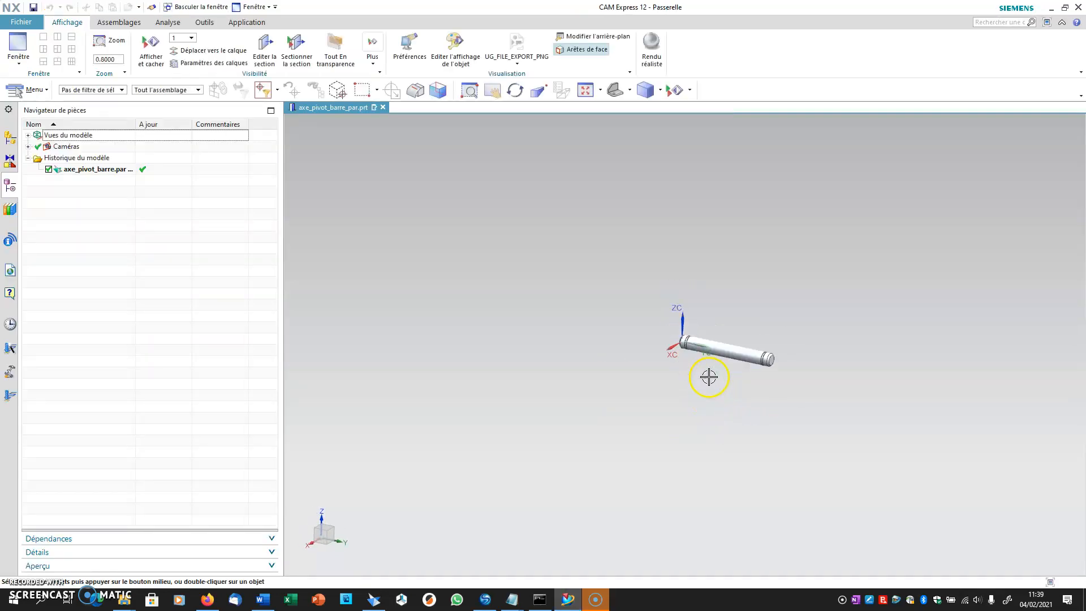
middle_click_drag(680, 348, 645, 368, "shift")
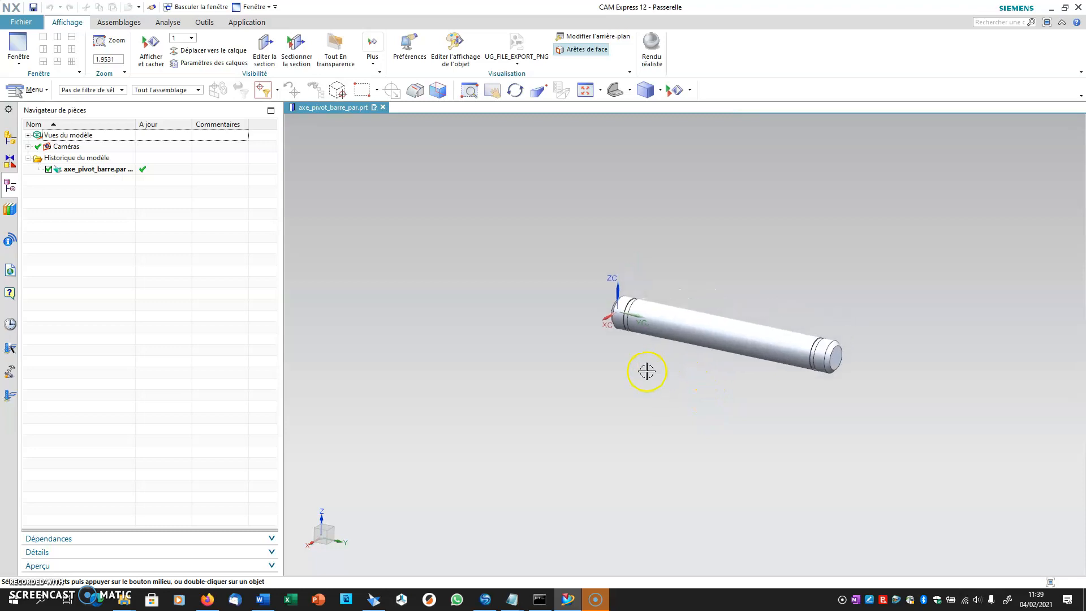
left_click(11, 396)
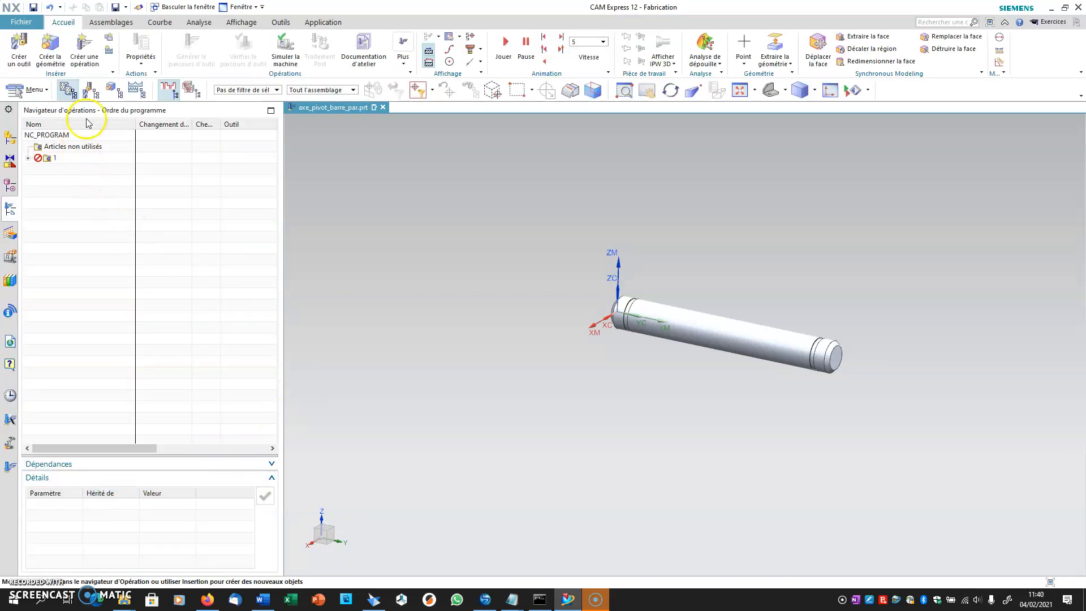
Step: Examine the operations in program 1 and expand the geometry hierarchy from REPERE down to the operations under LIMITE
left_click(28, 158)
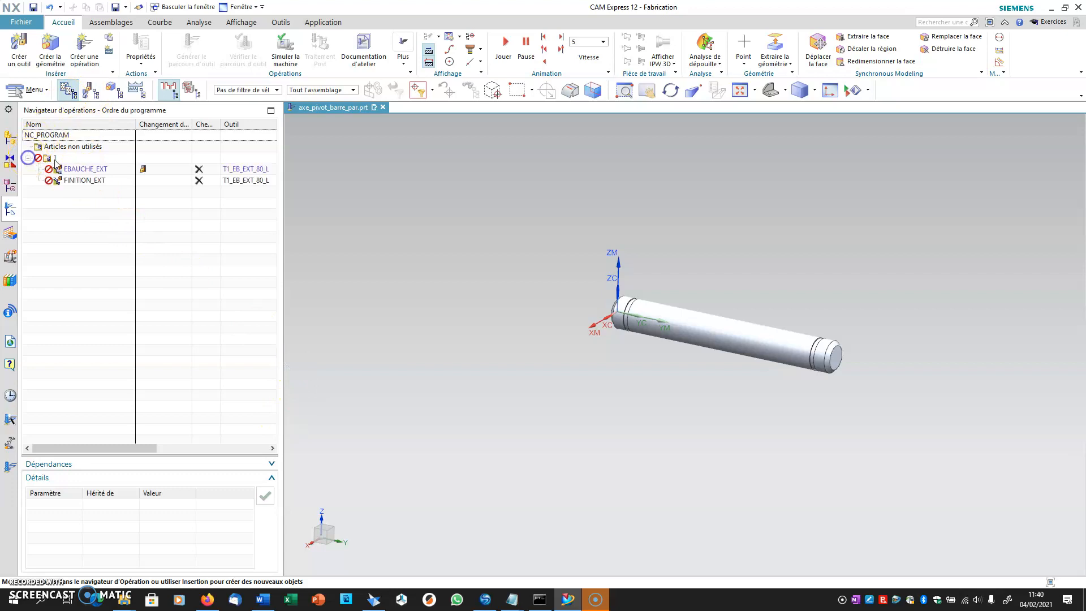
left_click(111, 97)
left_click(28, 158)
left_click(38, 169)
left_click(49, 181)
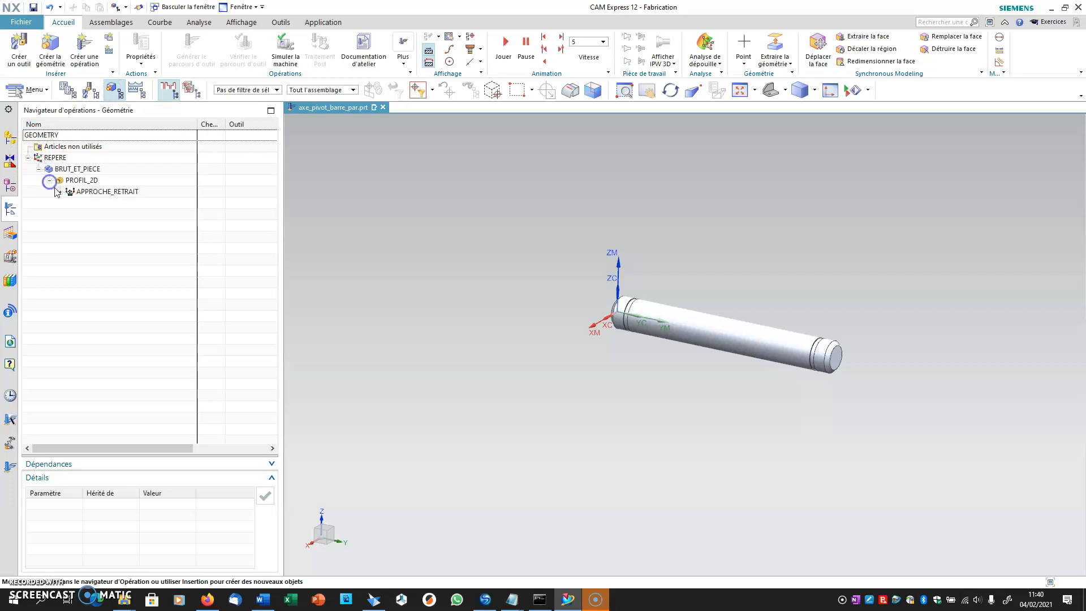
left_click(71, 203)
Step: Edit the REPERE machine coordinate system and place its origin at the centre of the shaft's end face
scroll(570, 300, "down", 2)
scroll(570, 301, "up", 6)
middle_click_drag(590, 311, 402, 322, "shift")
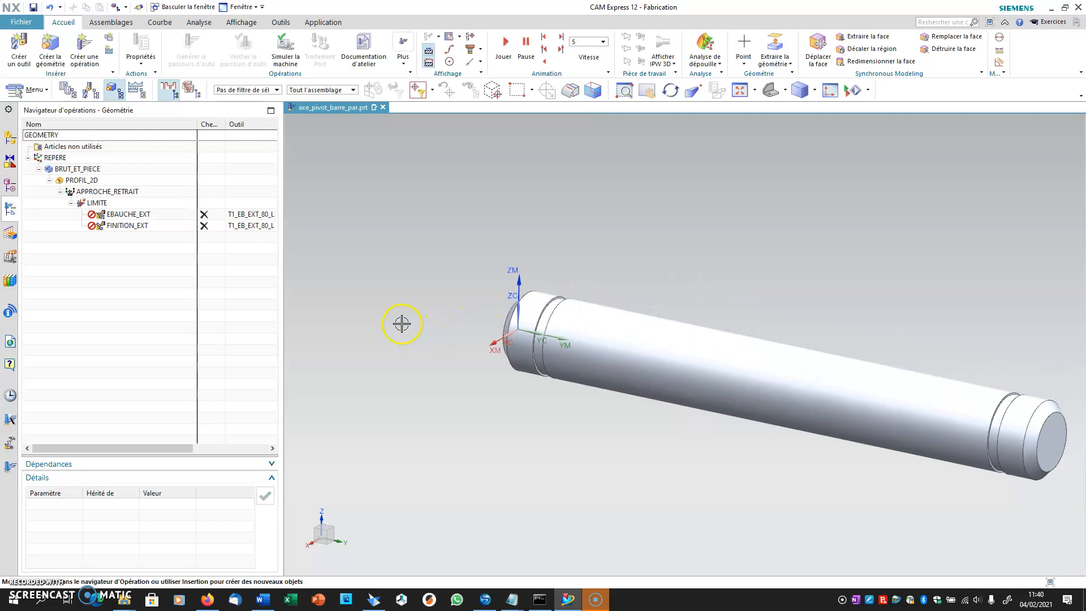
double_click(59, 158)
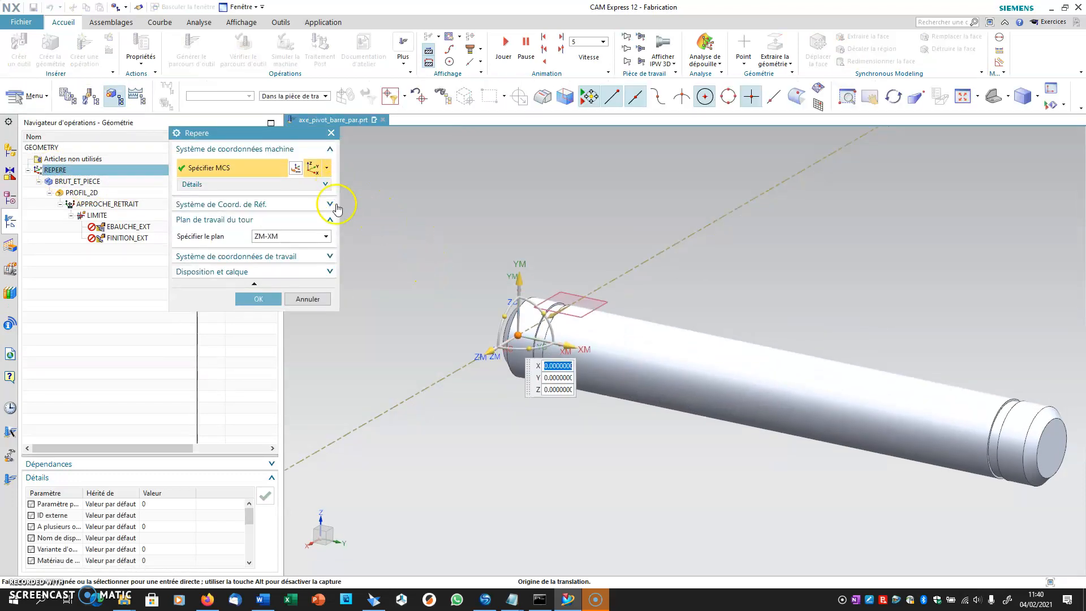
middle_click_drag(443, 329, 482, 337)
left_click_drag(493, 349, 632, 257)
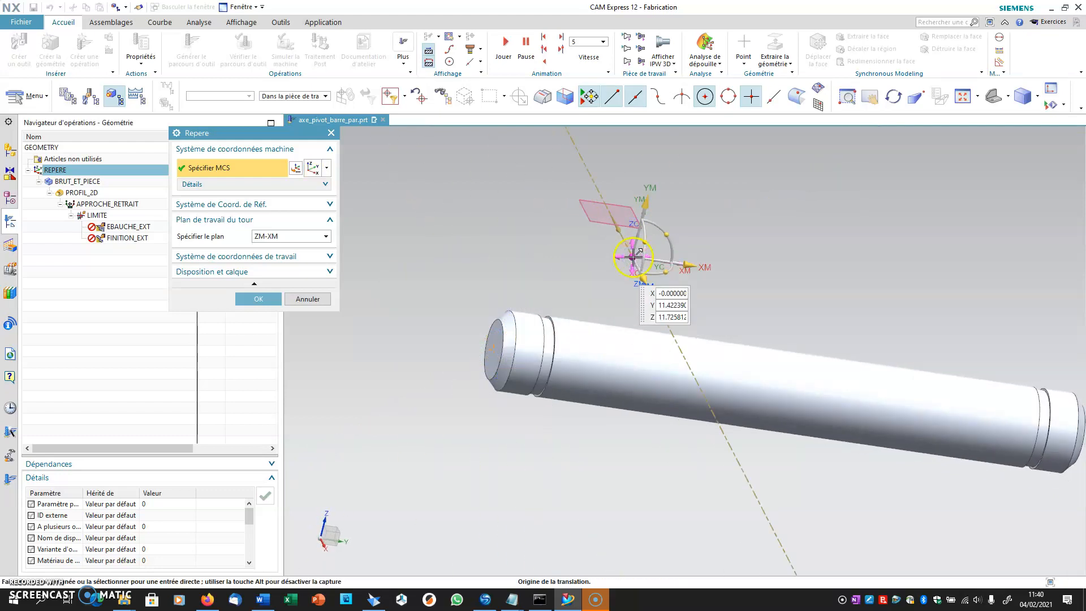
left_click(500, 319)
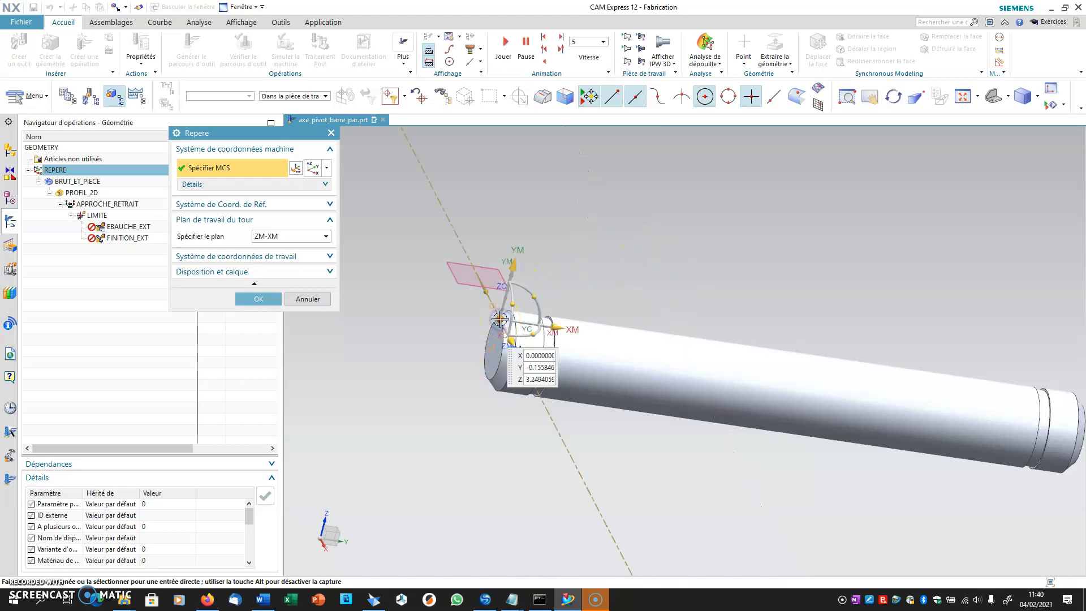
left_click(502, 363)
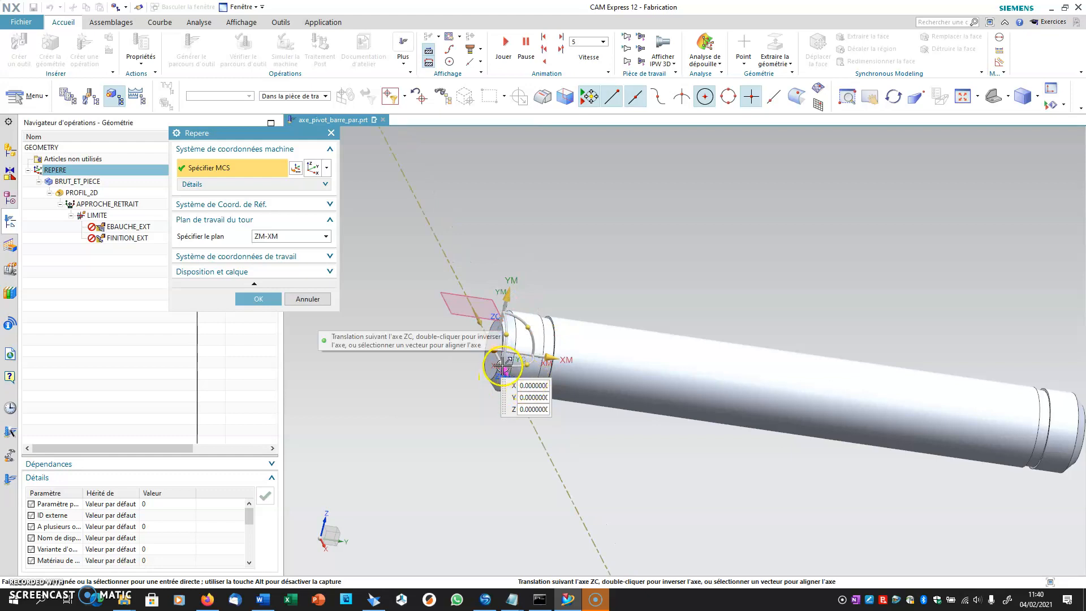
Step: Align the machine ZM axis with the shaft's axis, reverse it to point along the shaft, and accept the REPERE definition
left_click(501, 365)
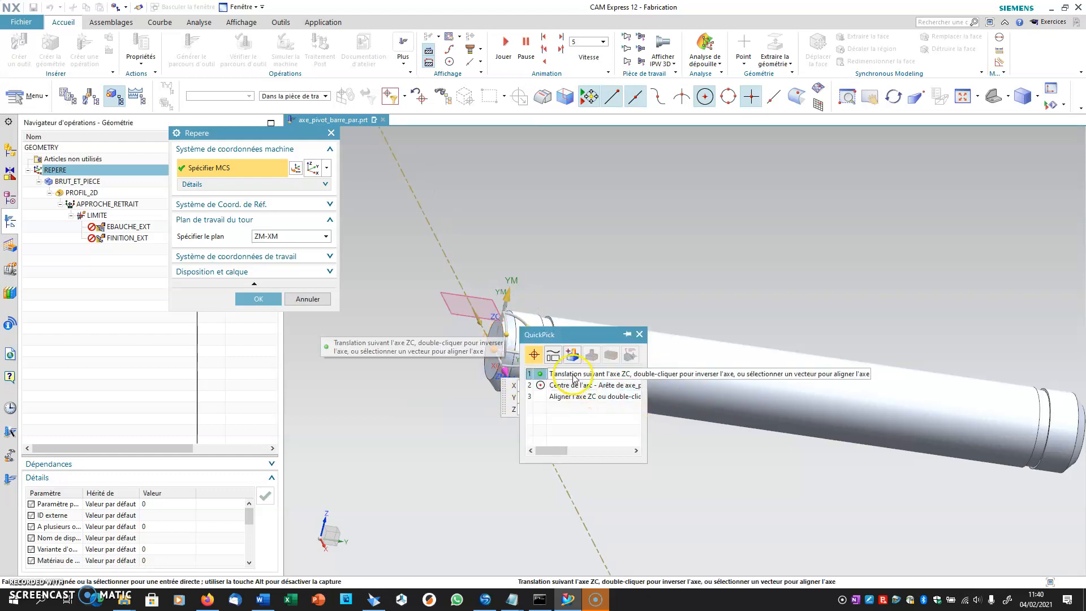
left_click(570, 396)
left_click(698, 388)
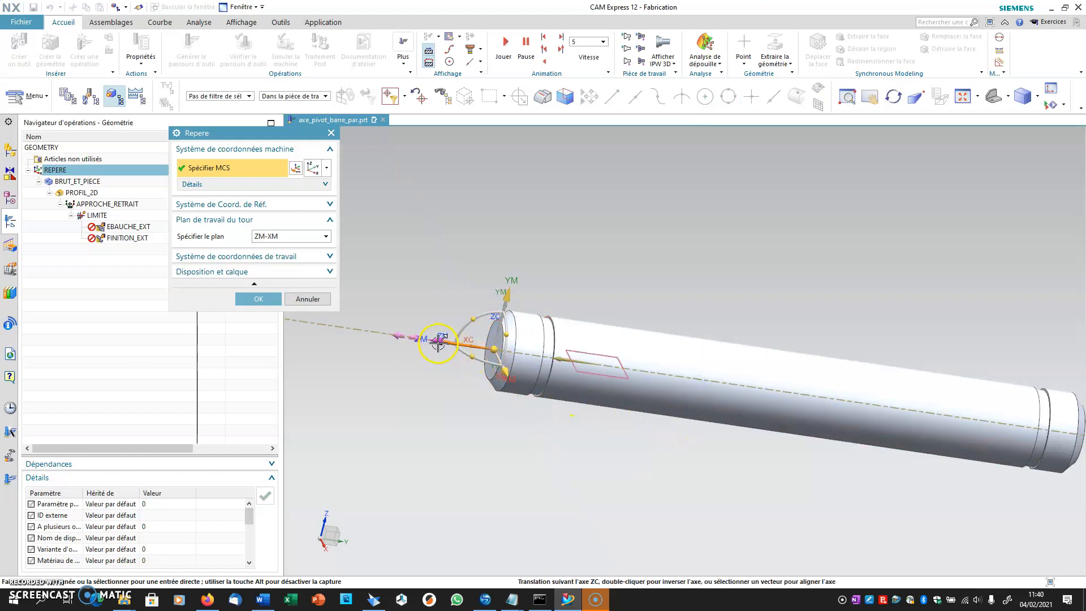
left_click(438, 341)
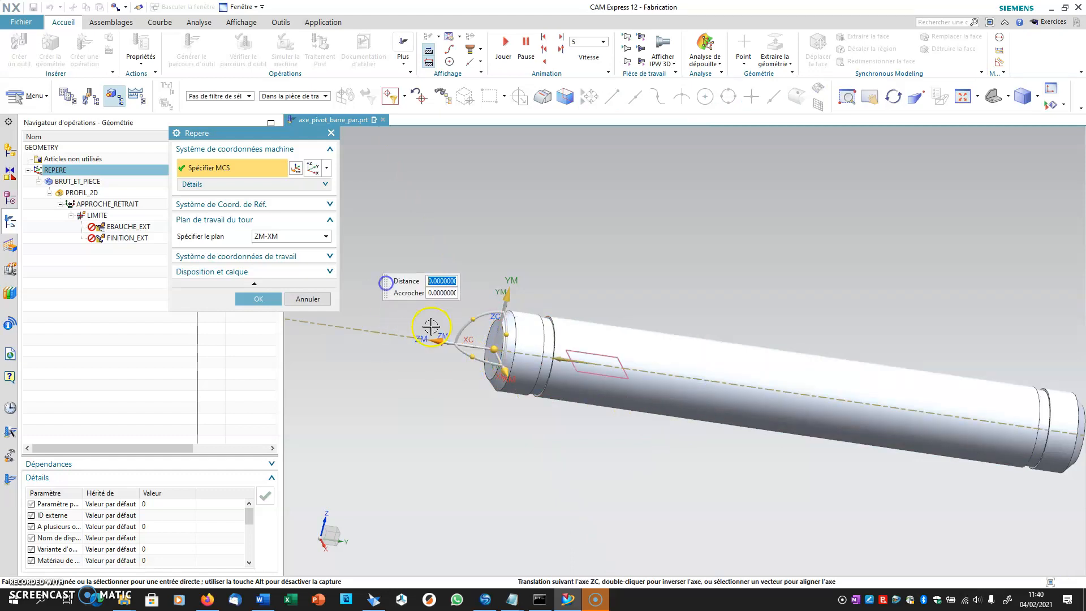
double_click(431, 327)
middle_click_drag(657, 242, 624, 314)
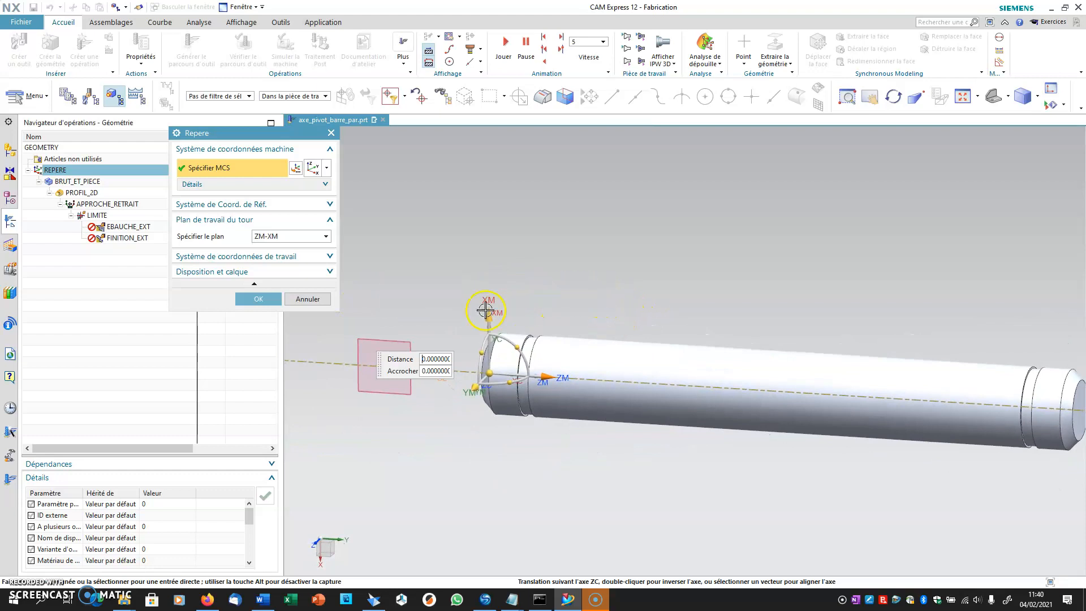
left_click(259, 298)
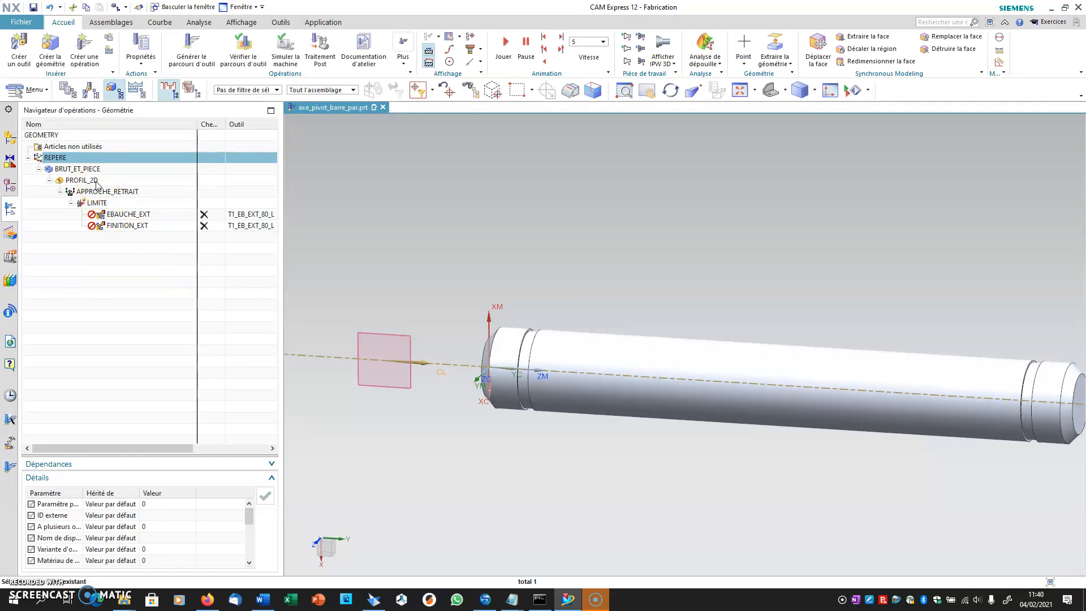
Step: Move the EBAUCHE_EXT and FINITION_EXT operations to Articles non utilisés in both the geometry and program-order views
left_click(121, 214)
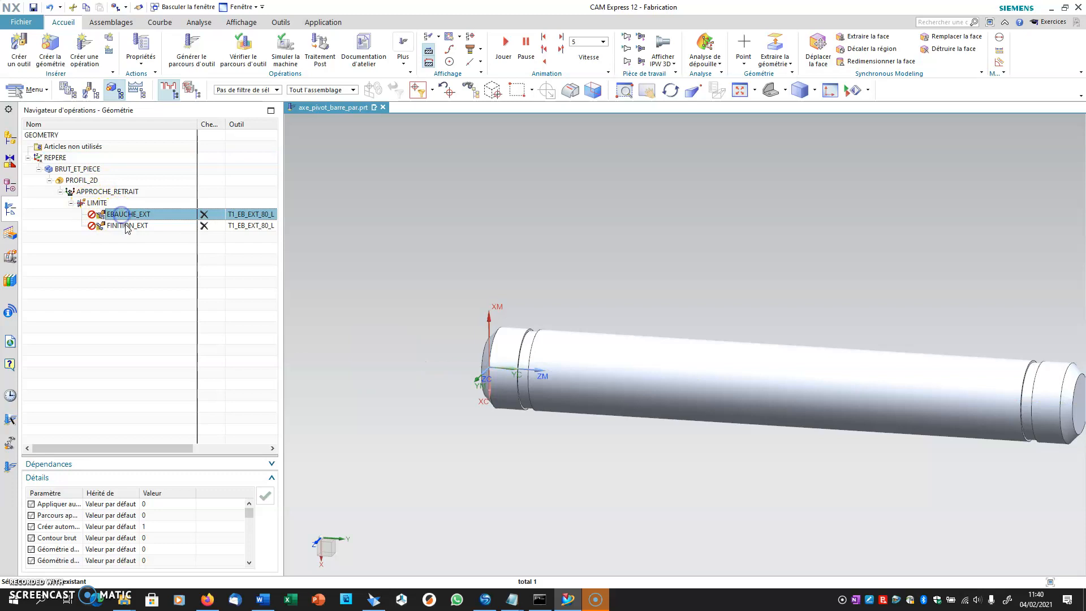
left_click(125, 226, "ctrl")
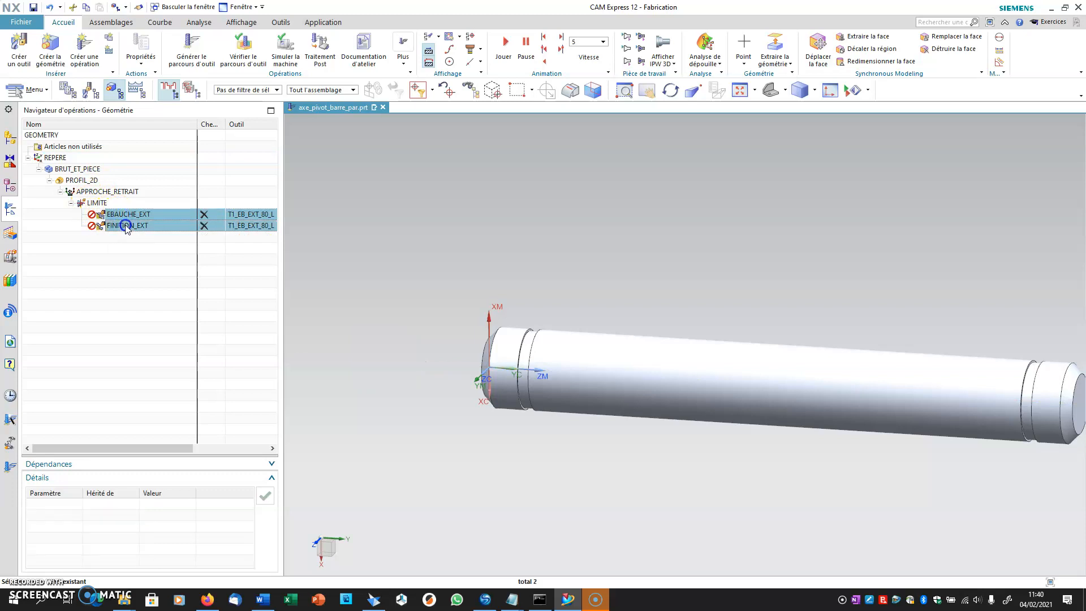
left_click_drag(119, 218, 100, 147)
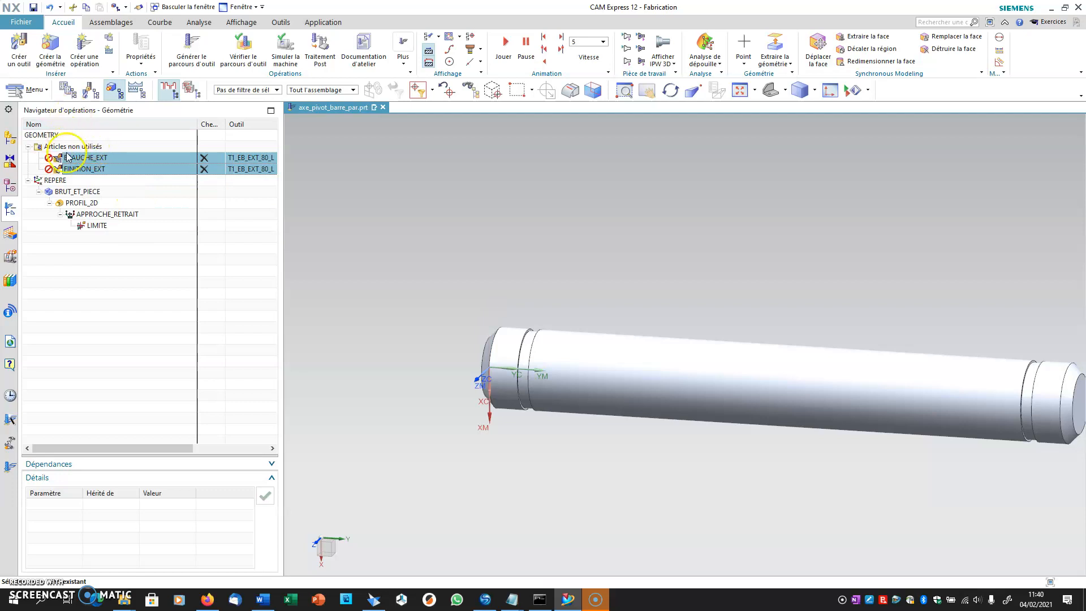
left_click(66, 91)
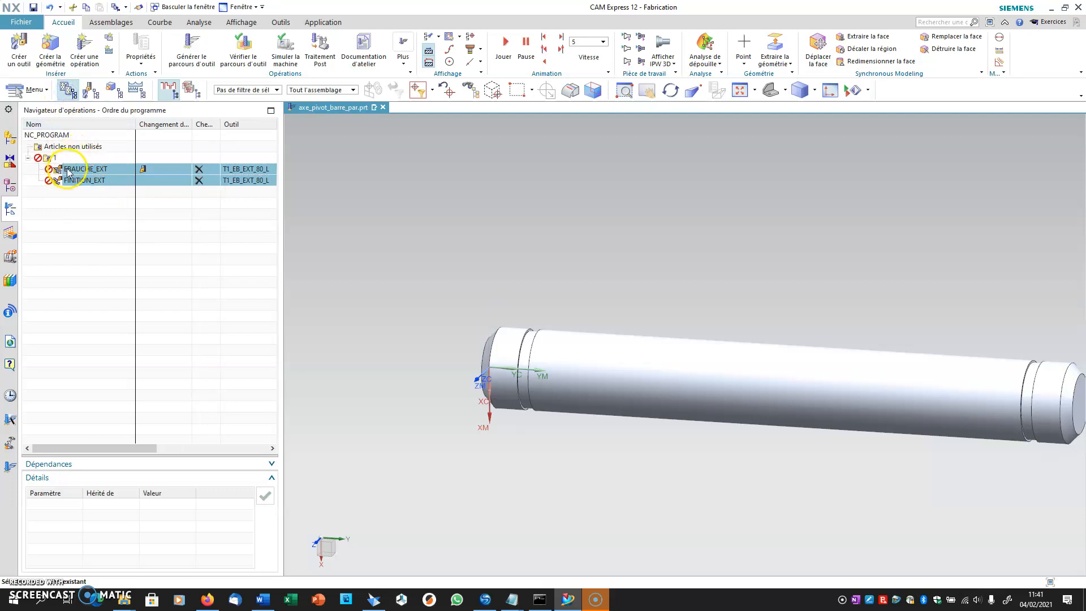
left_click_drag(76, 172, 85, 150)
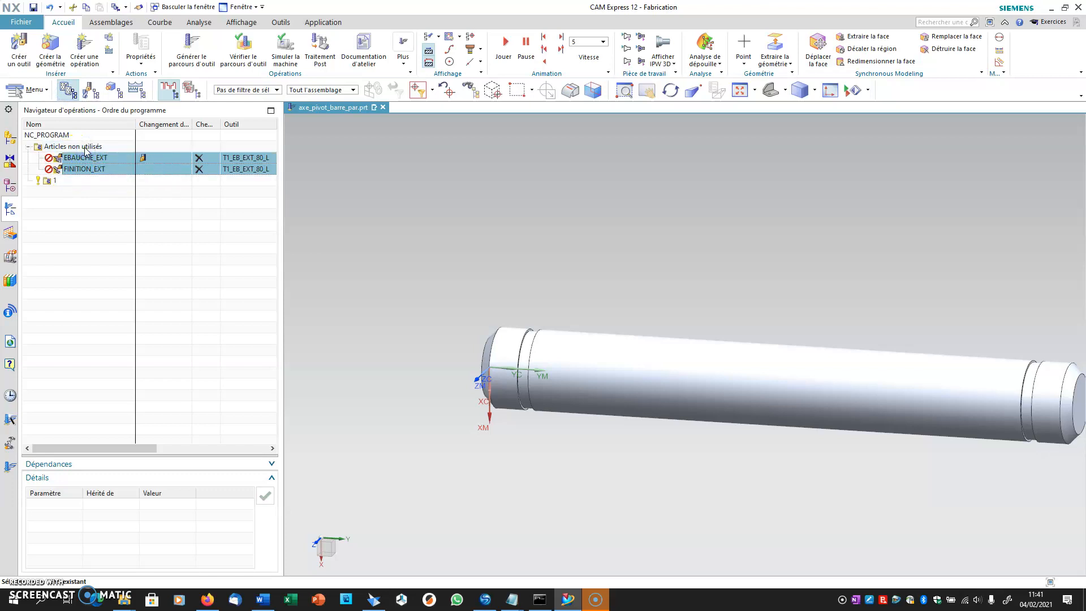
left_click(113, 90)
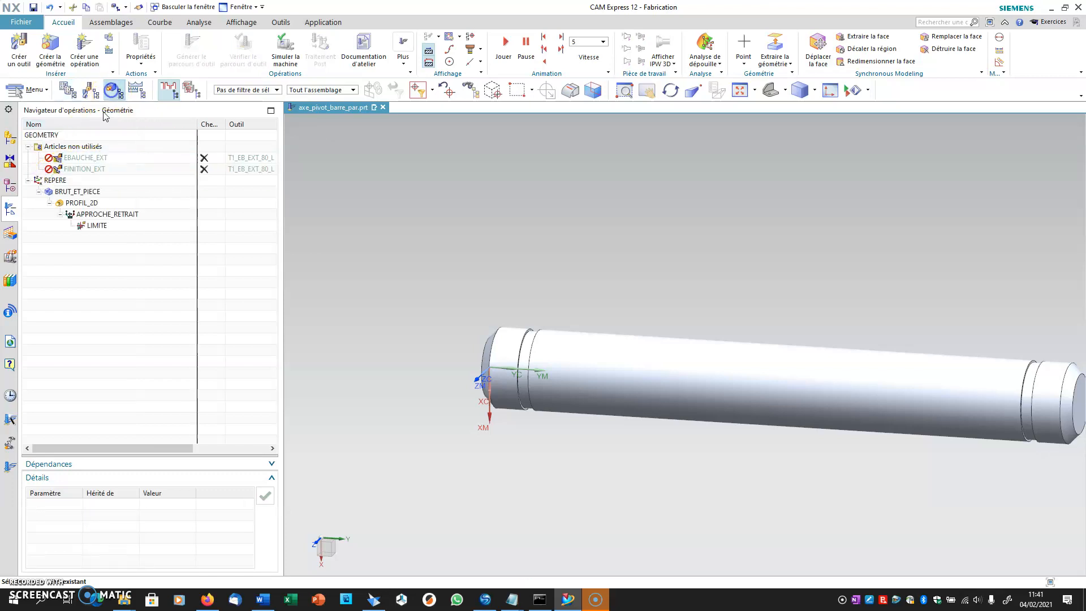
right_click(88, 163)
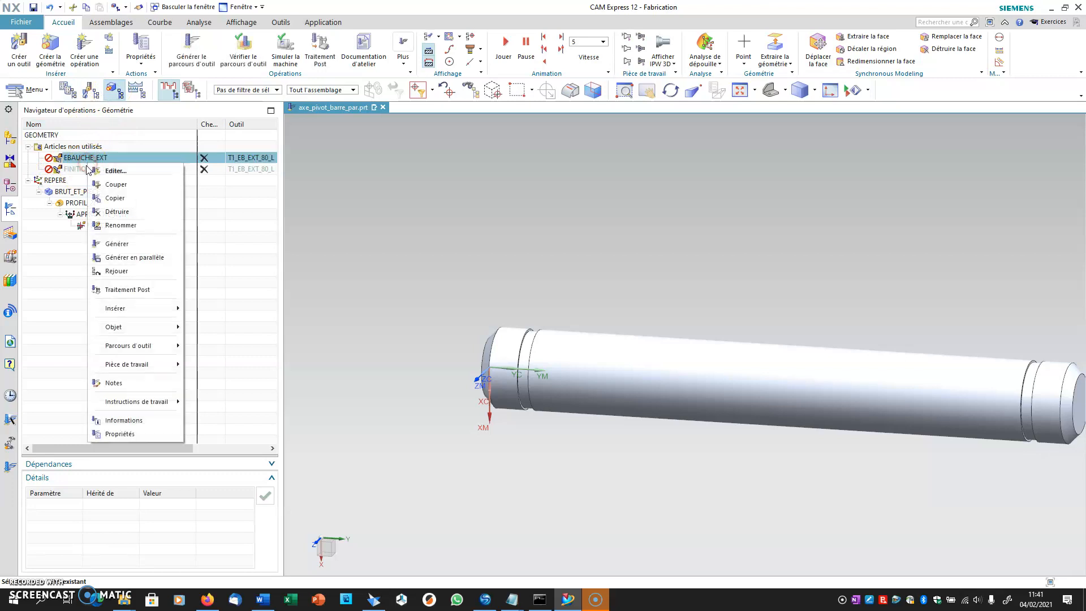
left_click(112, 212)
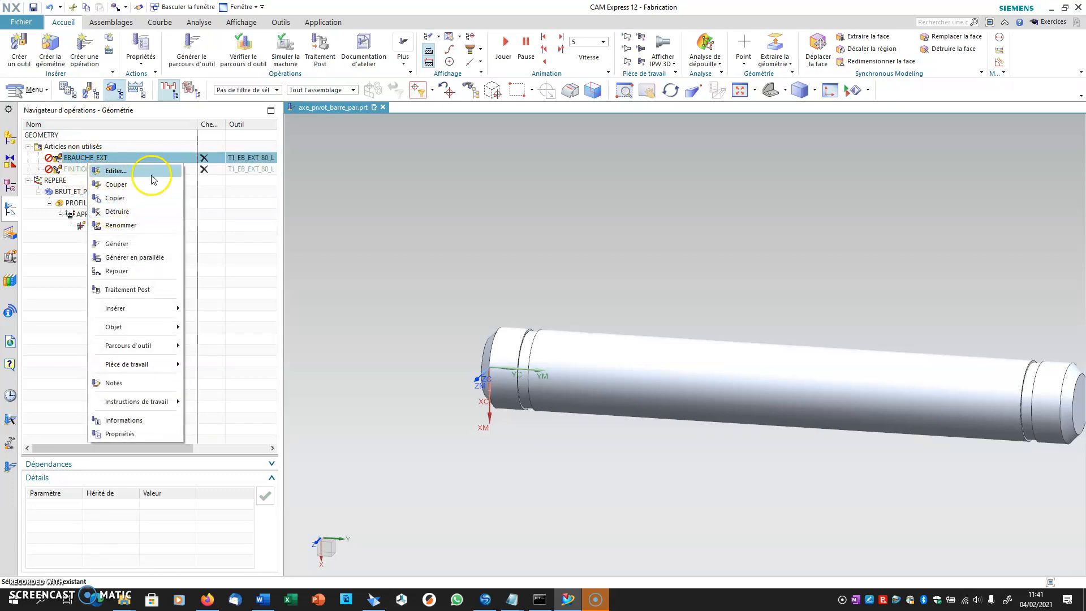
left_click(225, 205)
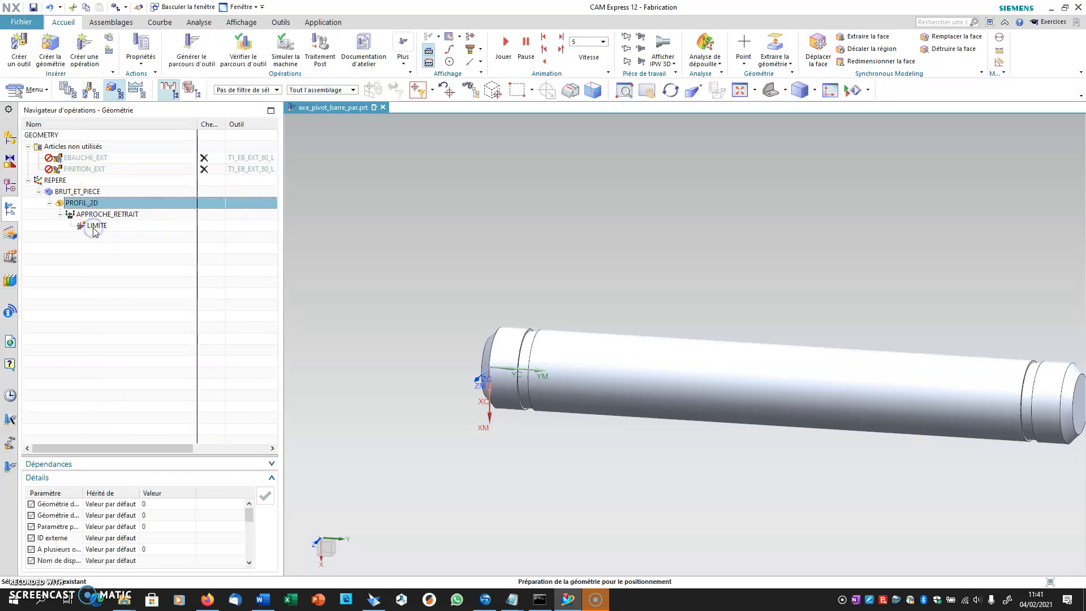
left_click(59, 180)
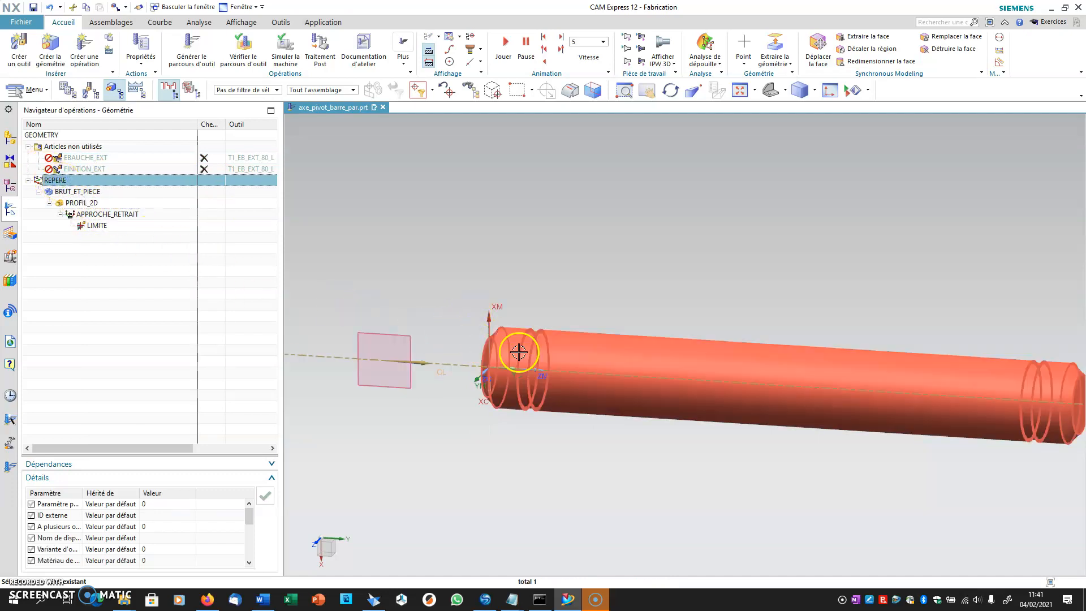
Step: Specify the shaft's solid body as the part geometry of BRUT_ET_PIECE
double_click(89, 197)
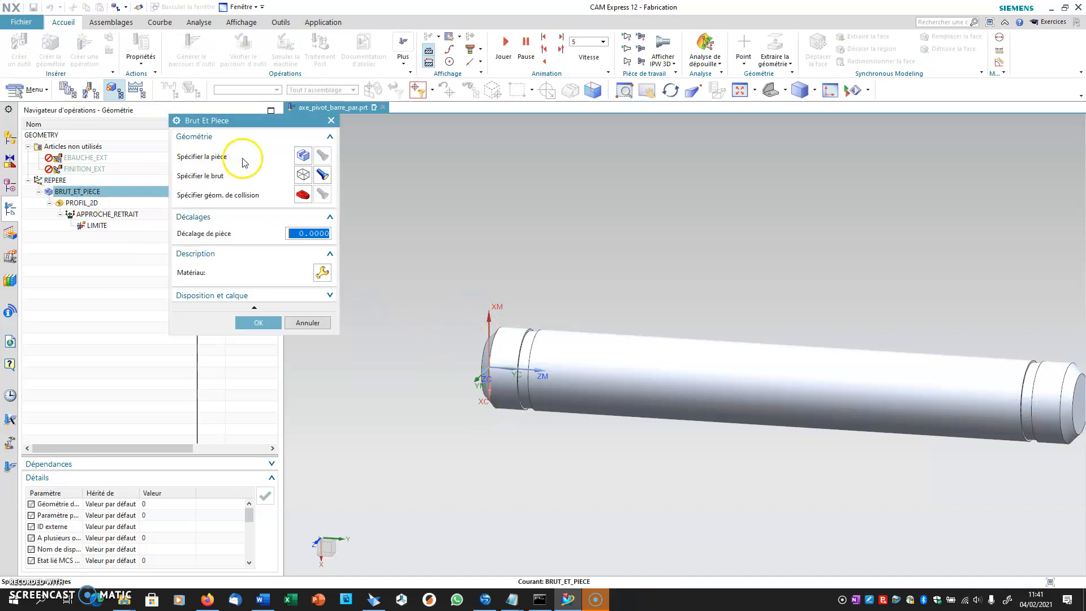
left_click(298, 155)
left_click(611, 350)
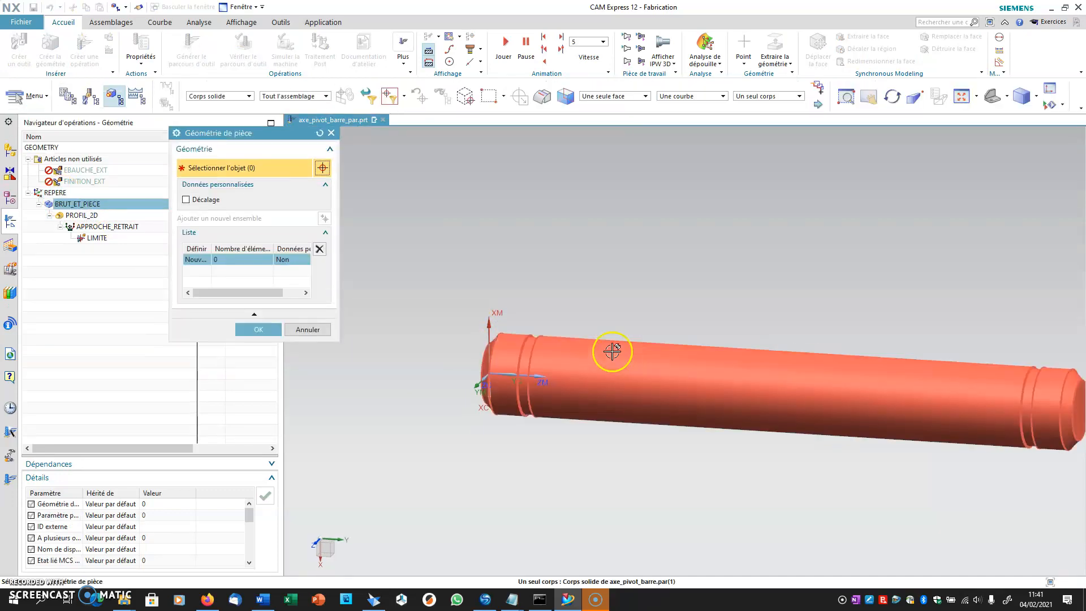
left_click(271, 346)
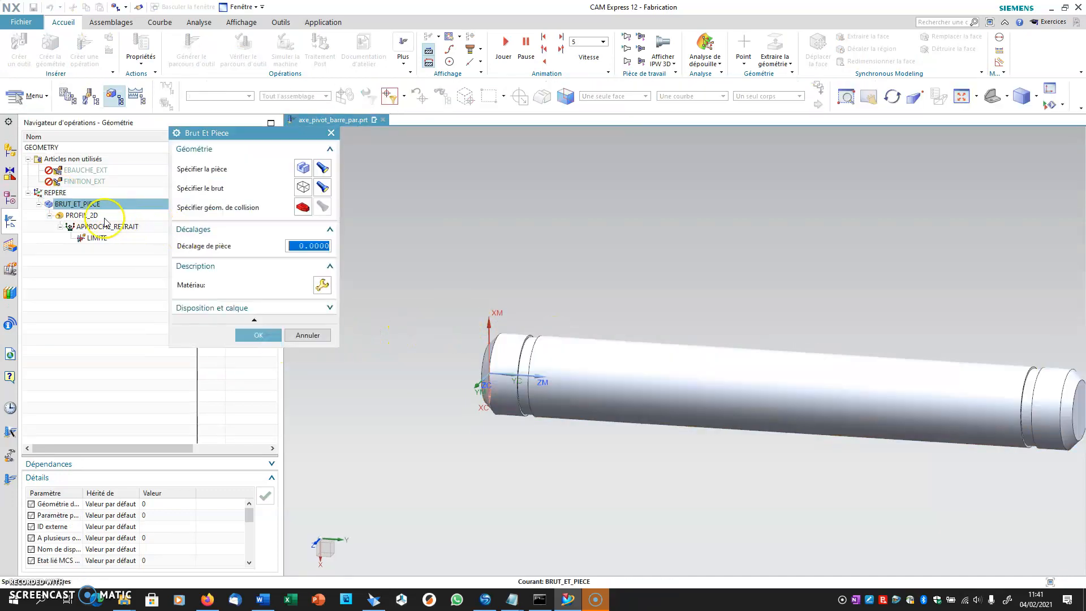
Step: Define the blank of BRUT_ET_PIECE as a Cylindre limite along +ZM with a ZM- limit of 5, and accept the geometry
left_click(319, 192)
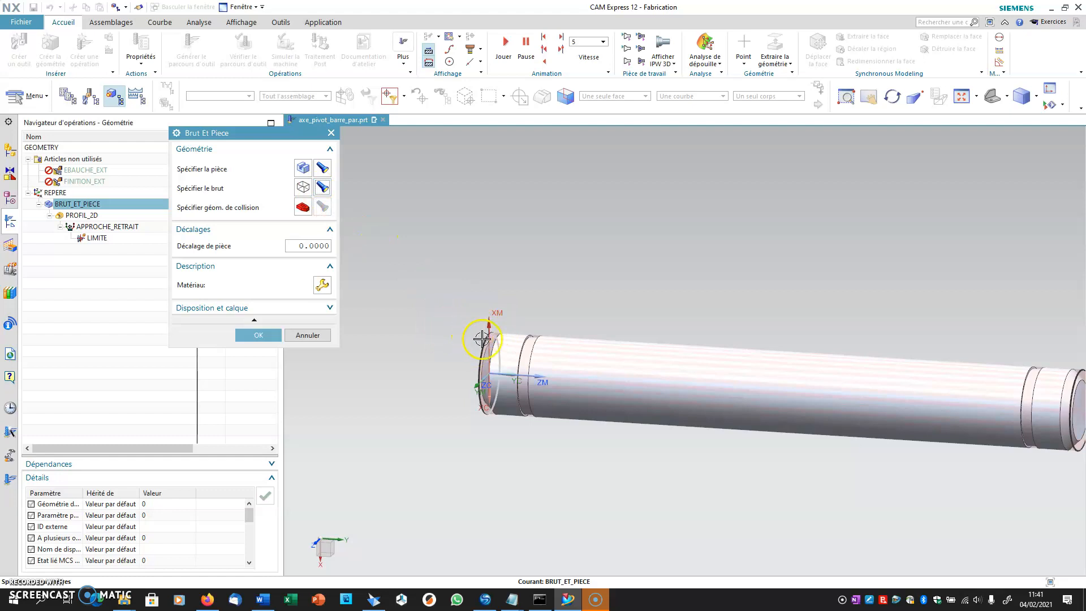
left_click(304, 187)
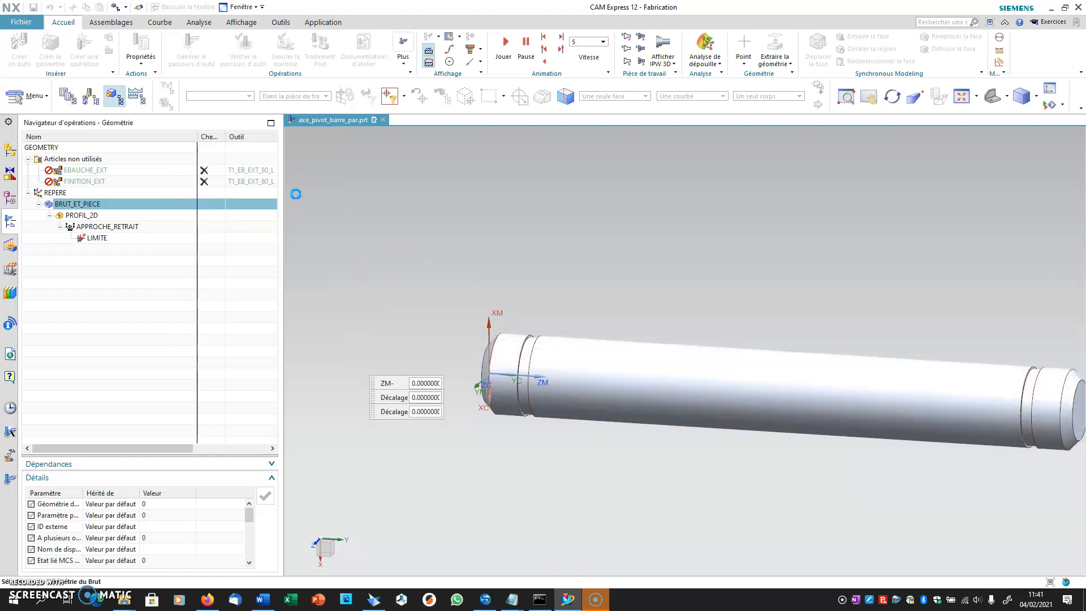
left_click(229, 229)
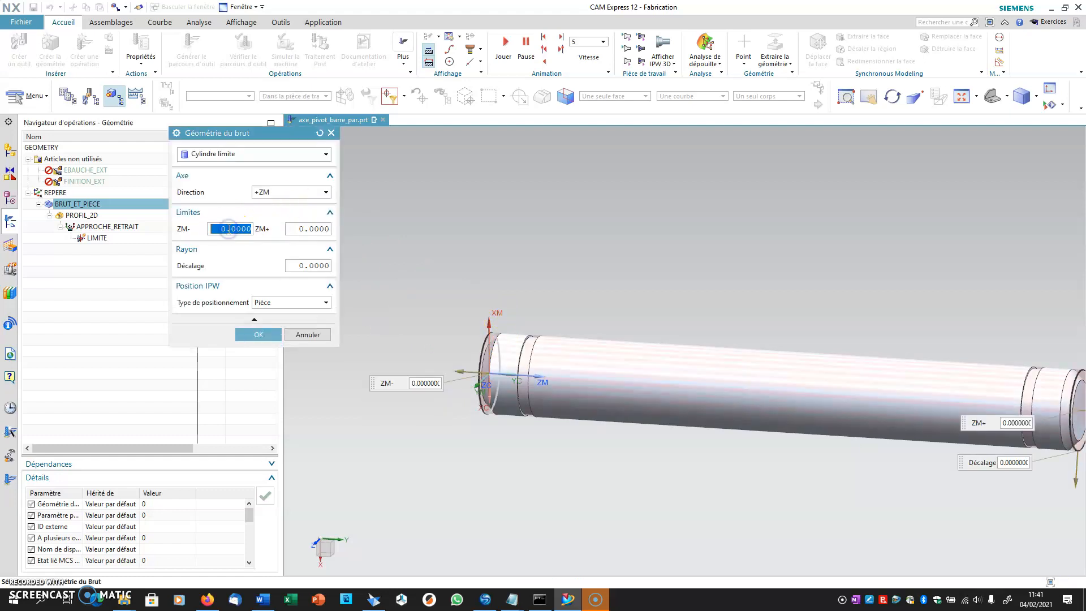
key("Tab")
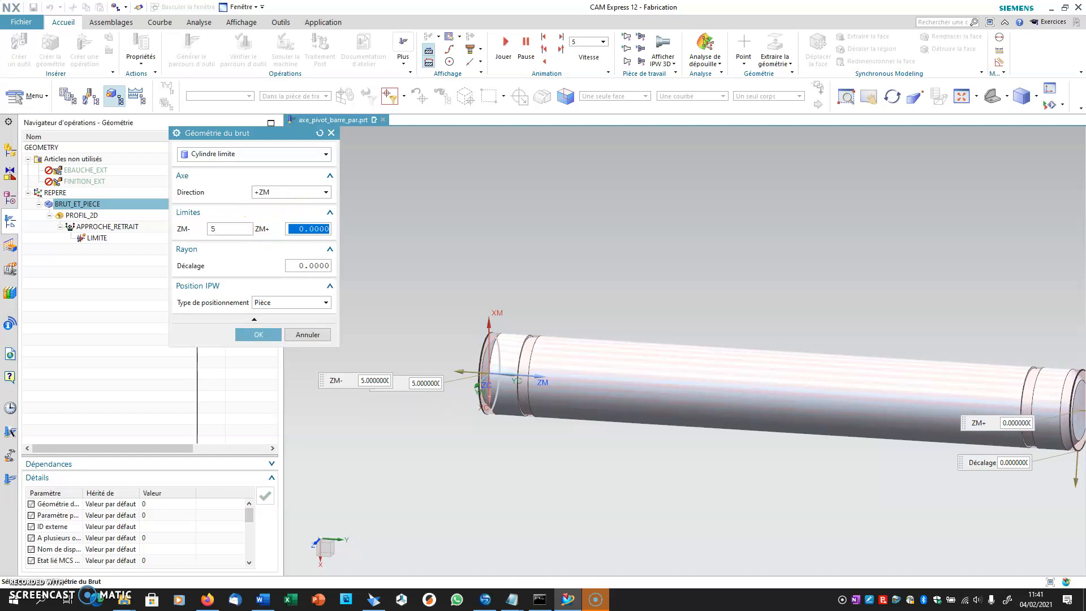
left_click(245, 336)
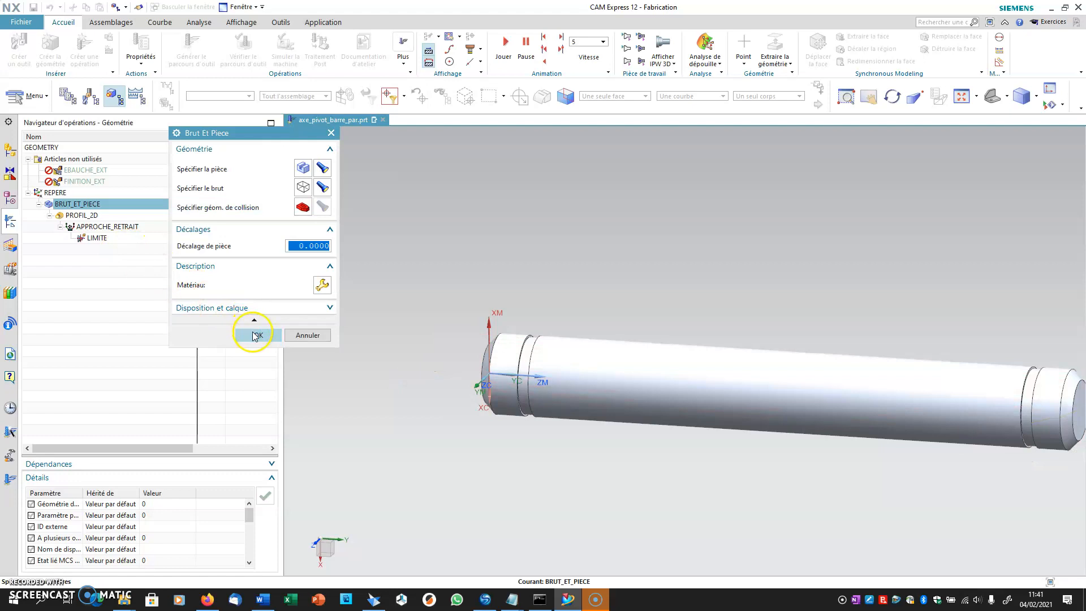
left_click(256, 336)
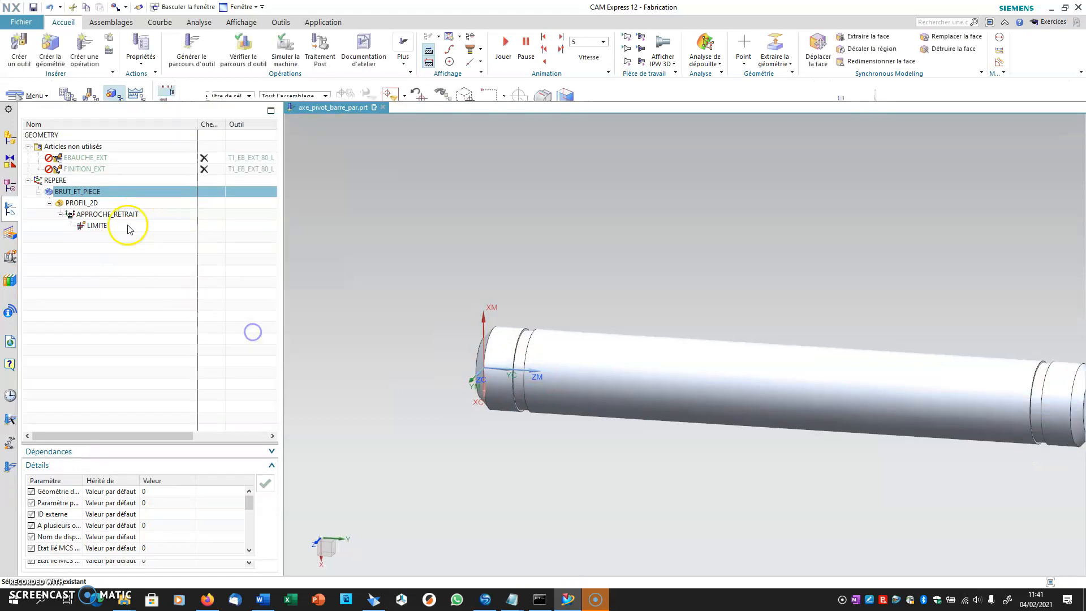
Step: Edit APPROCHE_RETRAIT and place its specified approach point above and beyond the shaft's far end, at about X -26, Y 78
left_click(81, 203)
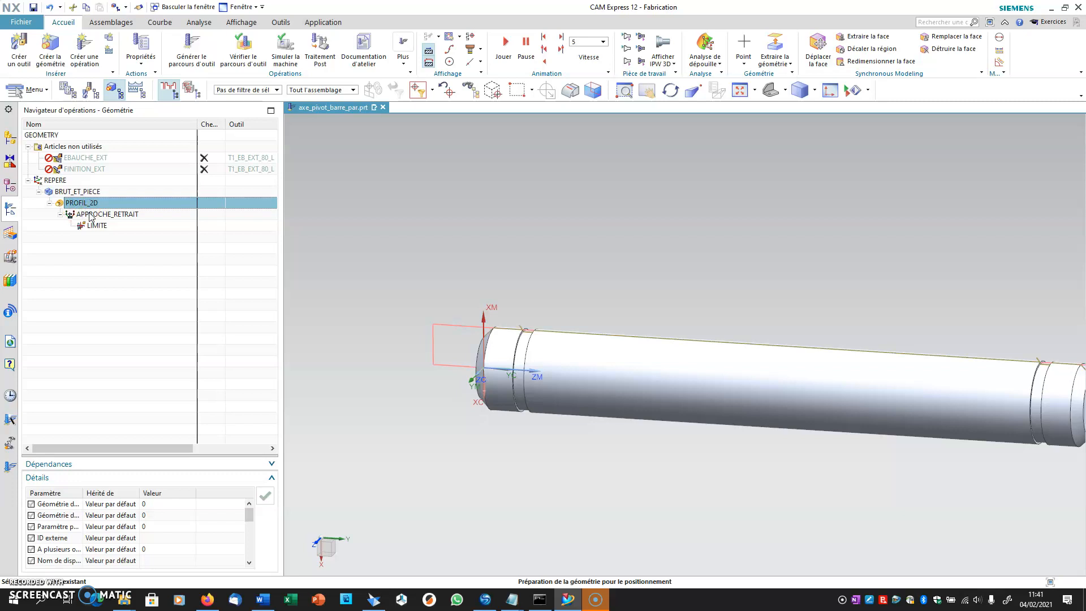
double_click(89, 215)
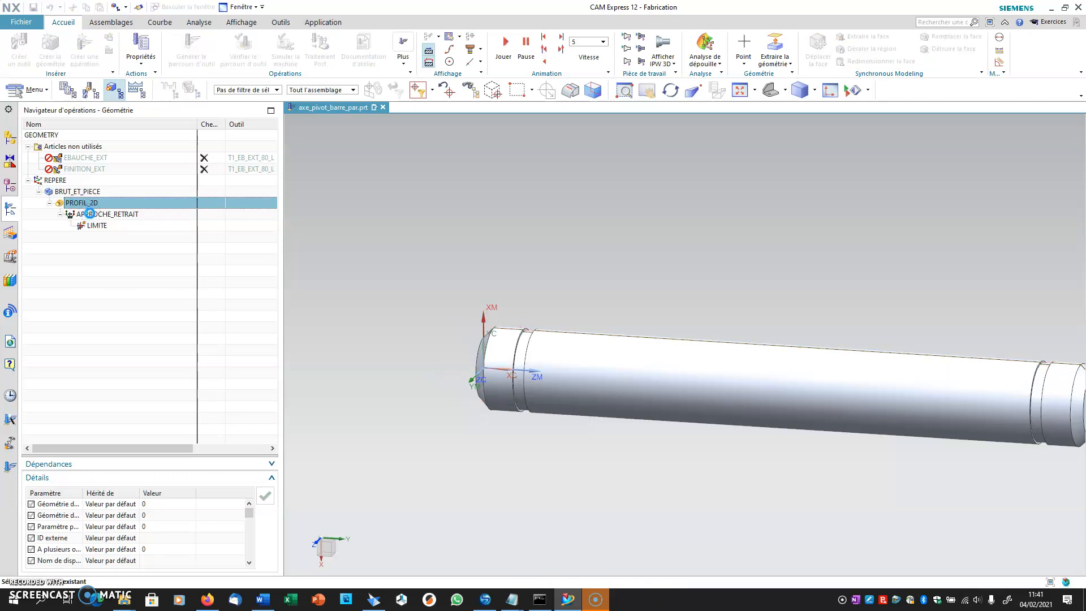
scroll(758, 318, "up", 2)
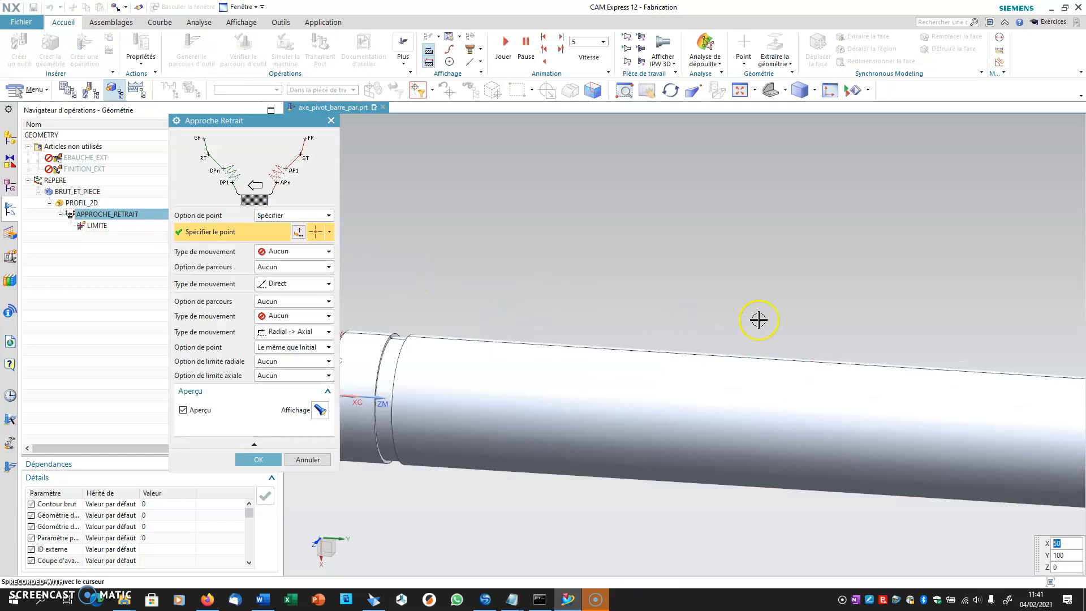
scroll(758, 318, "down", 5)
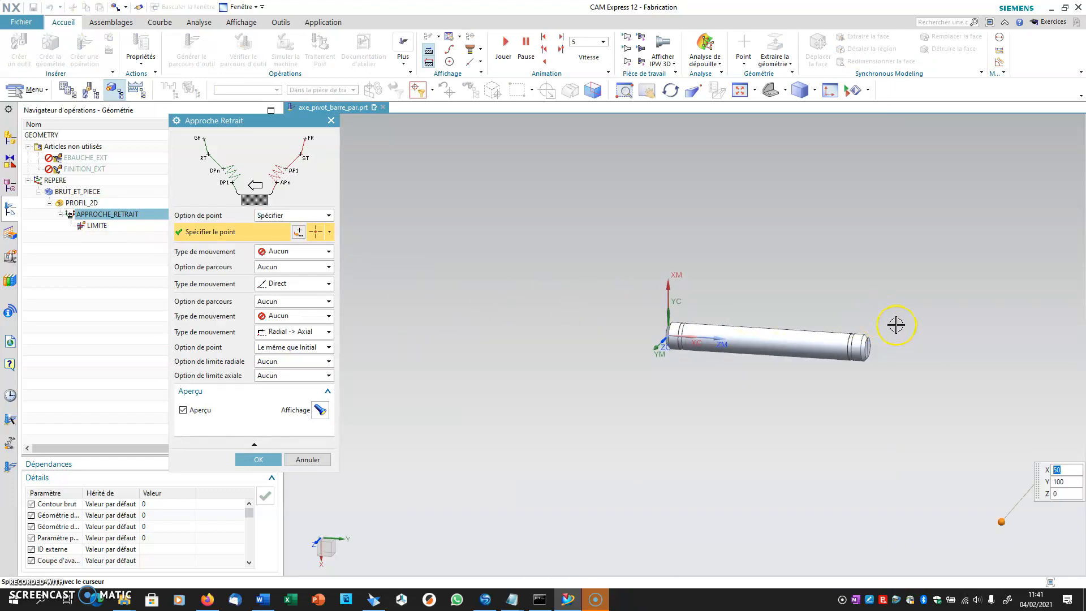
left_click(830, 90)
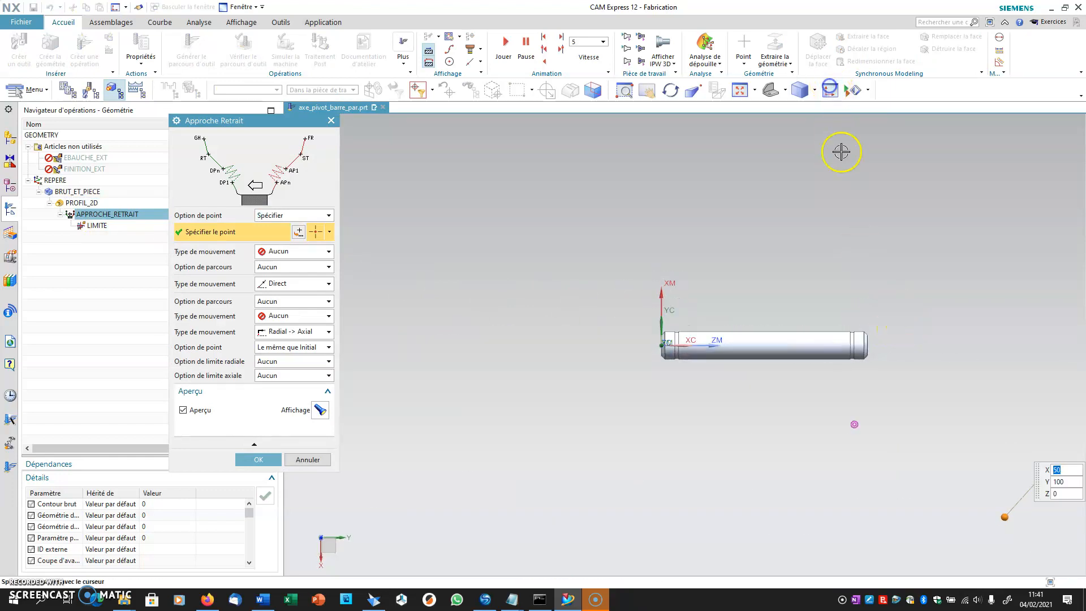
left_click(930, 256)
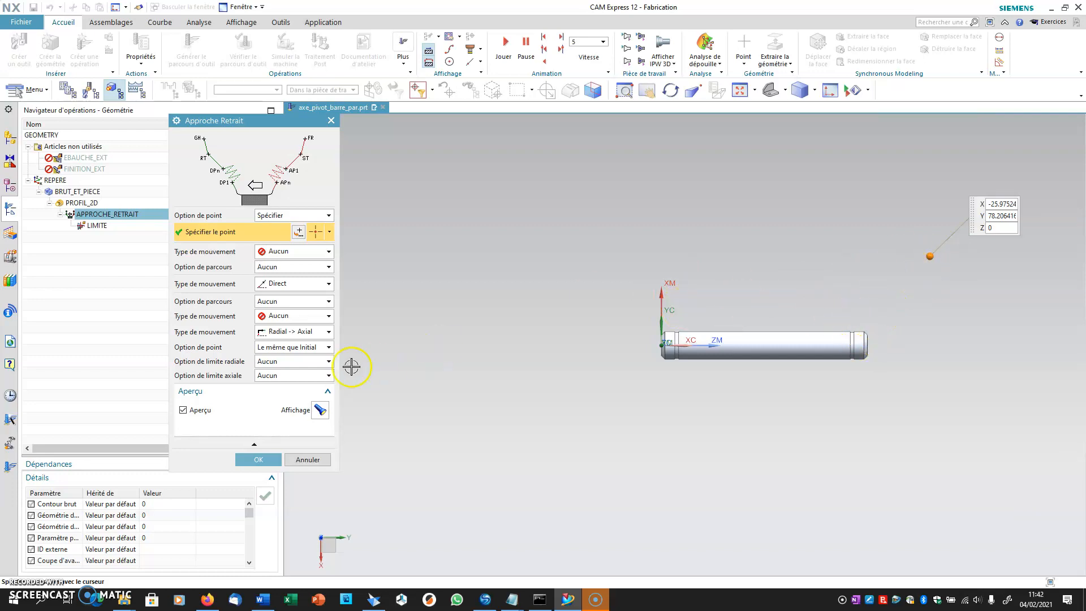
left_click(258, 459)
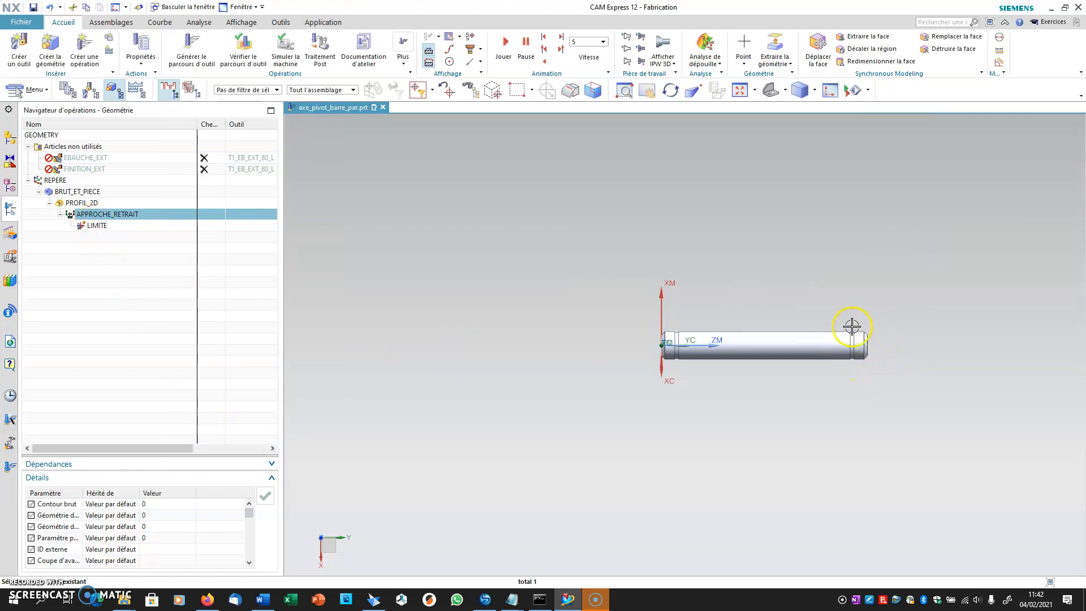
Step: Edit LIMITE and define axial trim plane 1 by a point above the shaft, just past the groove nearest the origin
double_click(92, 226)
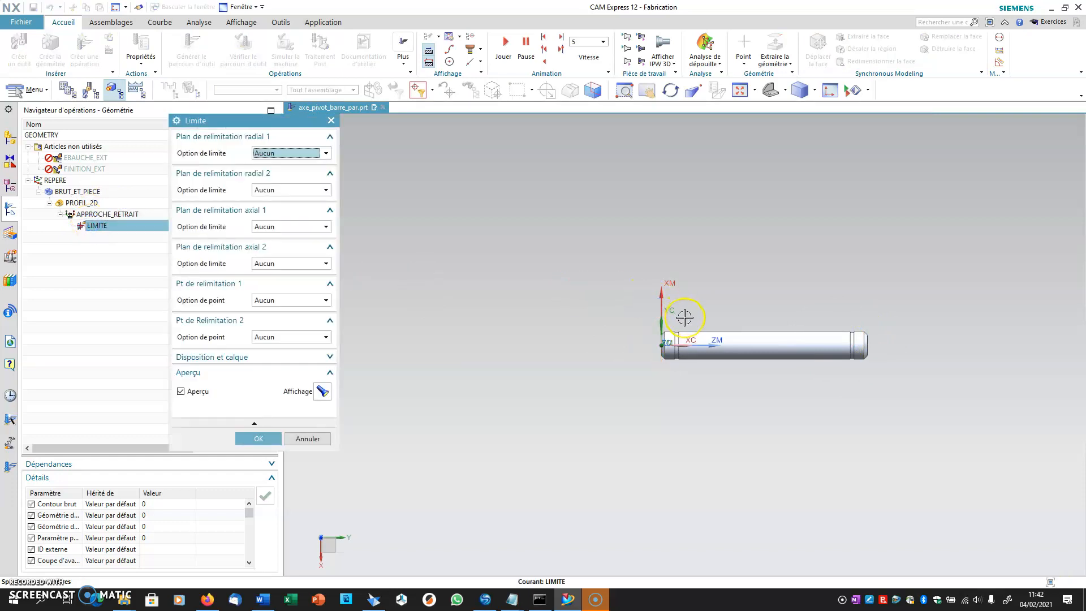
scroll(682, 328, "up", 5)
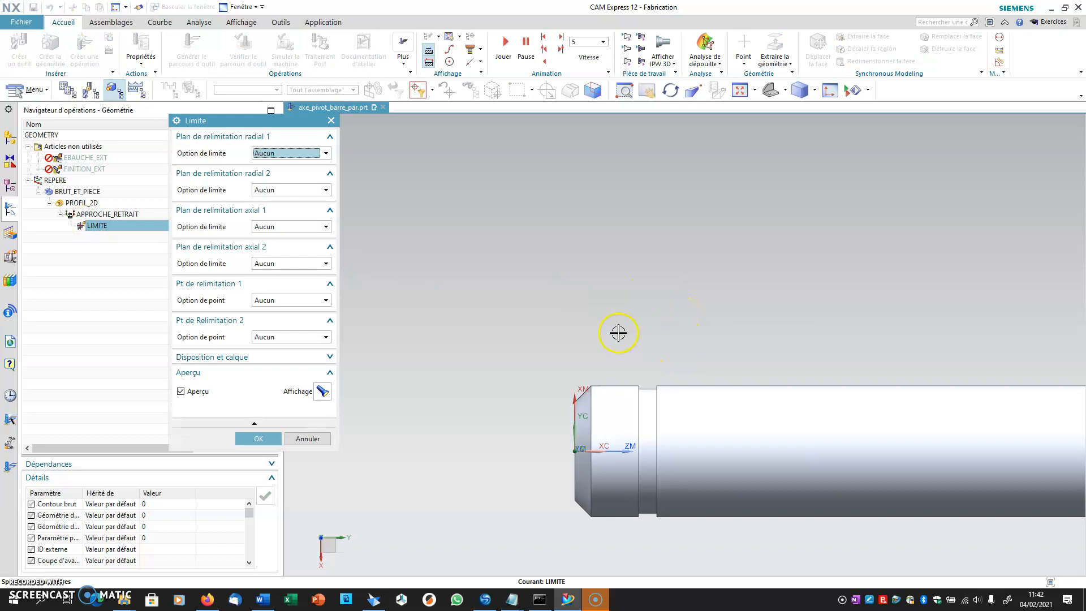
left_click(291, 226)
left_click(289, 244)
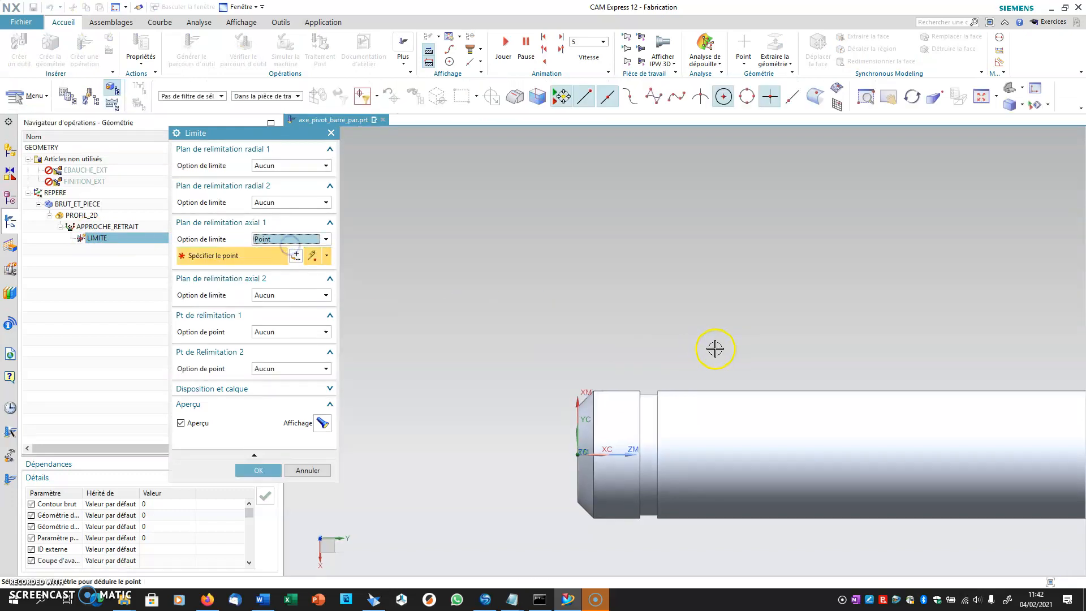
left_click(670, 368)
left_click(278, 240)
Step: Define axial trim plane 2 of LIMITE by a point at X 0, Y -3, Z 0 and accept the limits
left_click(273, 296)
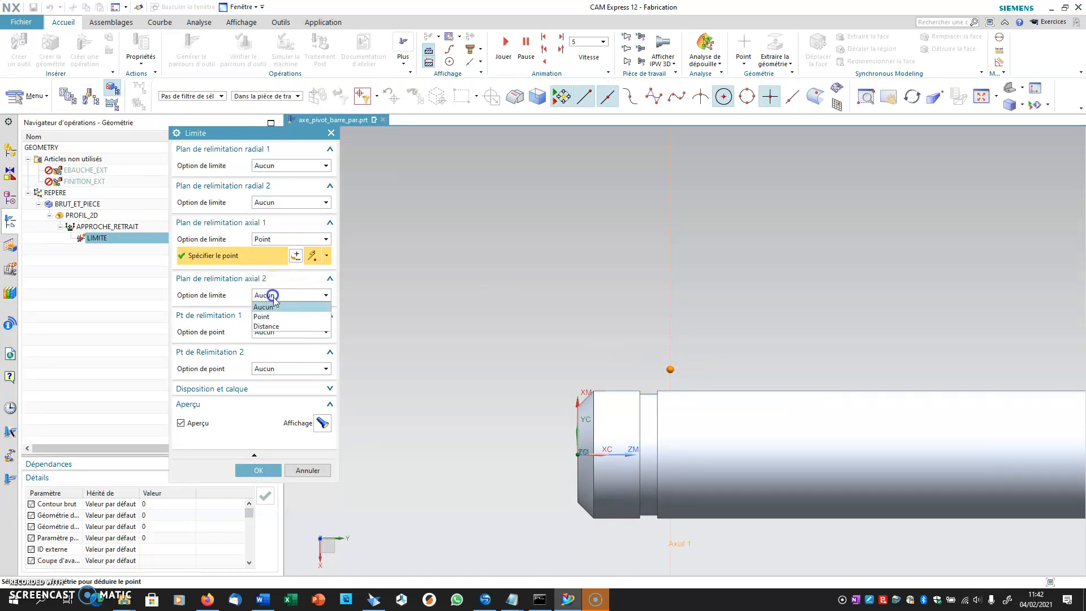
left_click(274, 315)
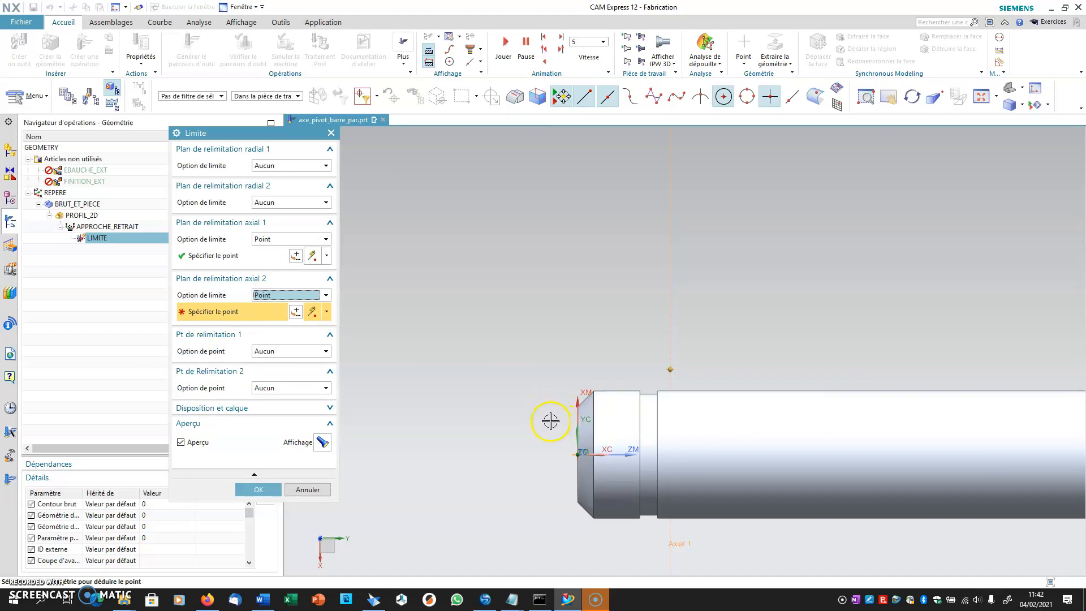
left_click(573, 415)
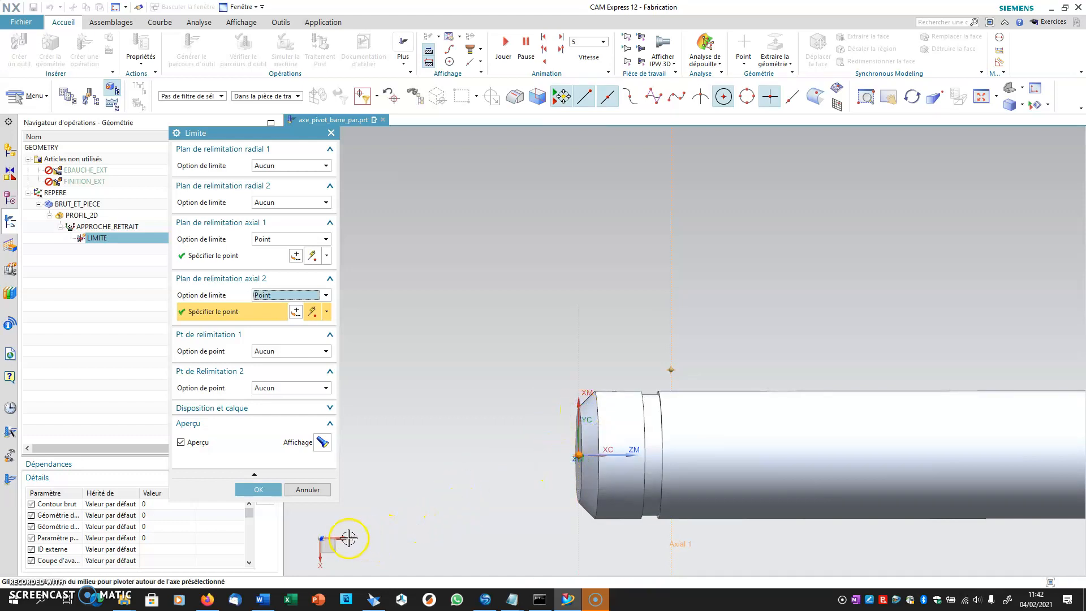
left_click(295, 311)
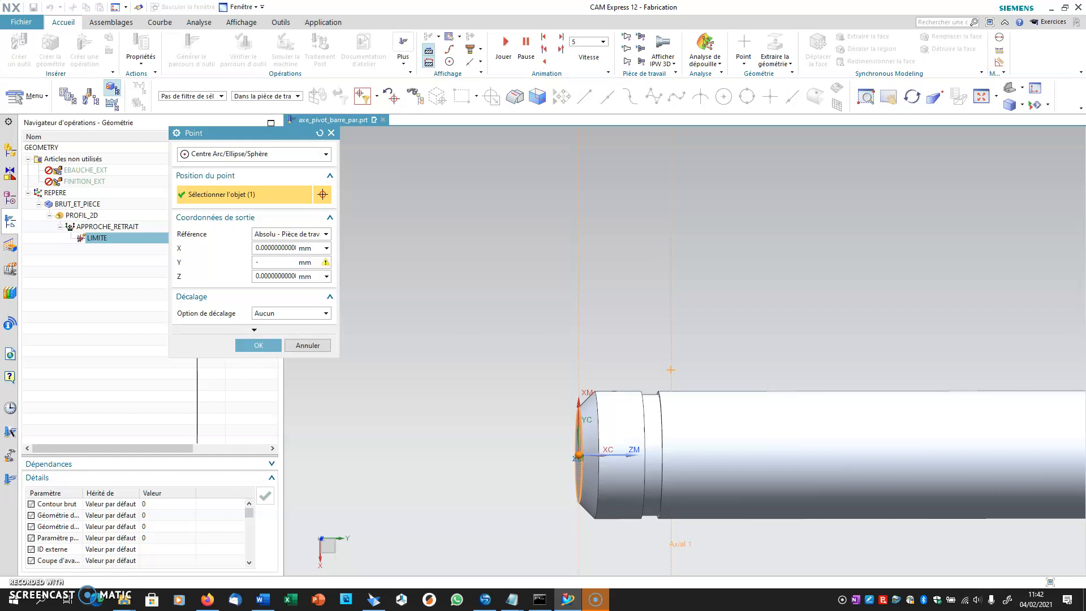
left_click(282, 263)
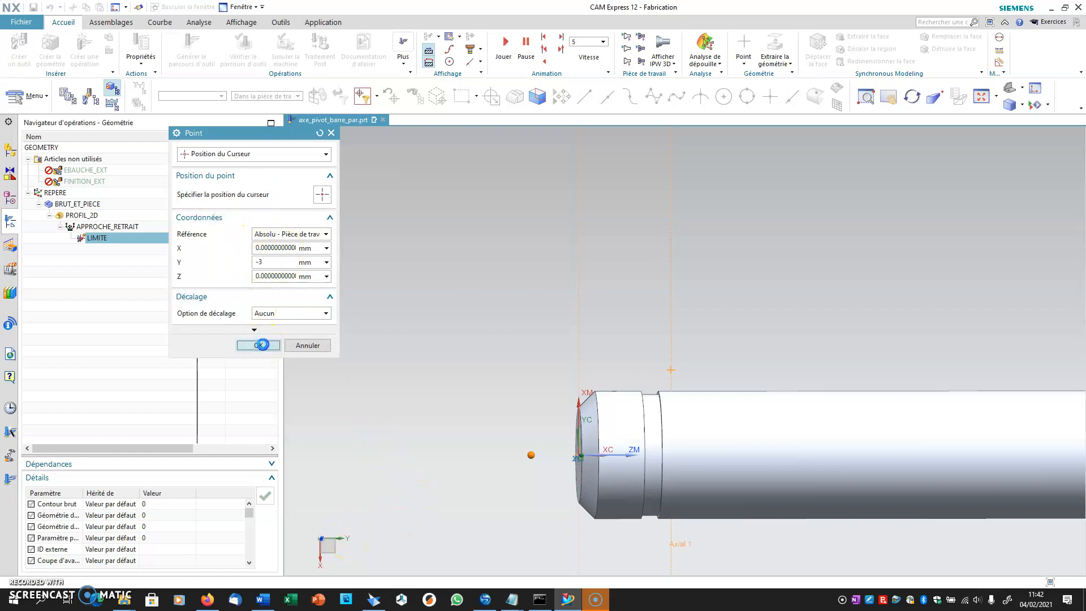
left_click(261, 345)
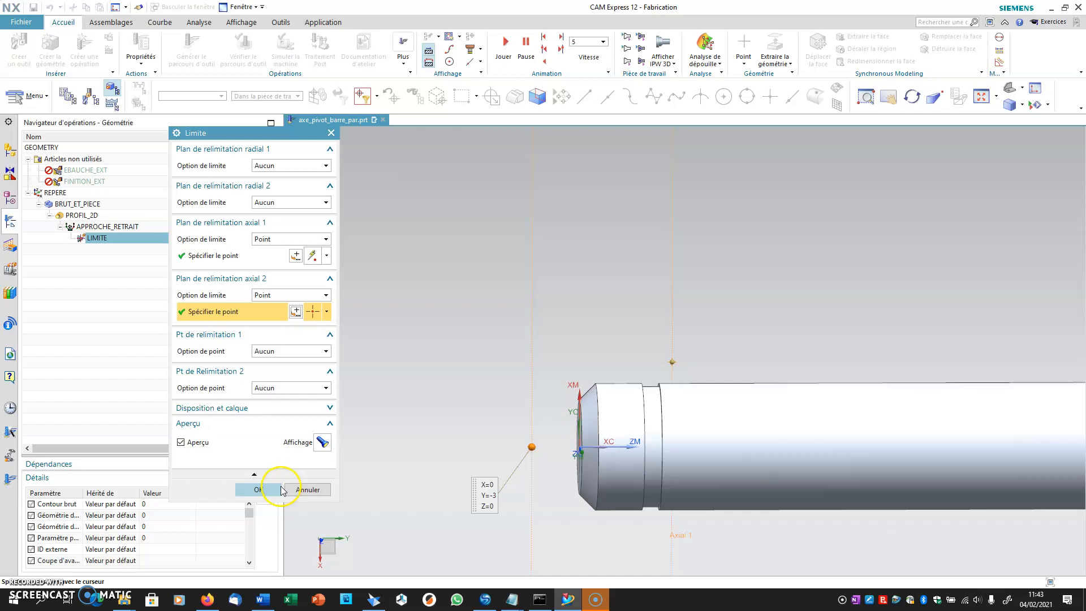
left_click(276, 490)
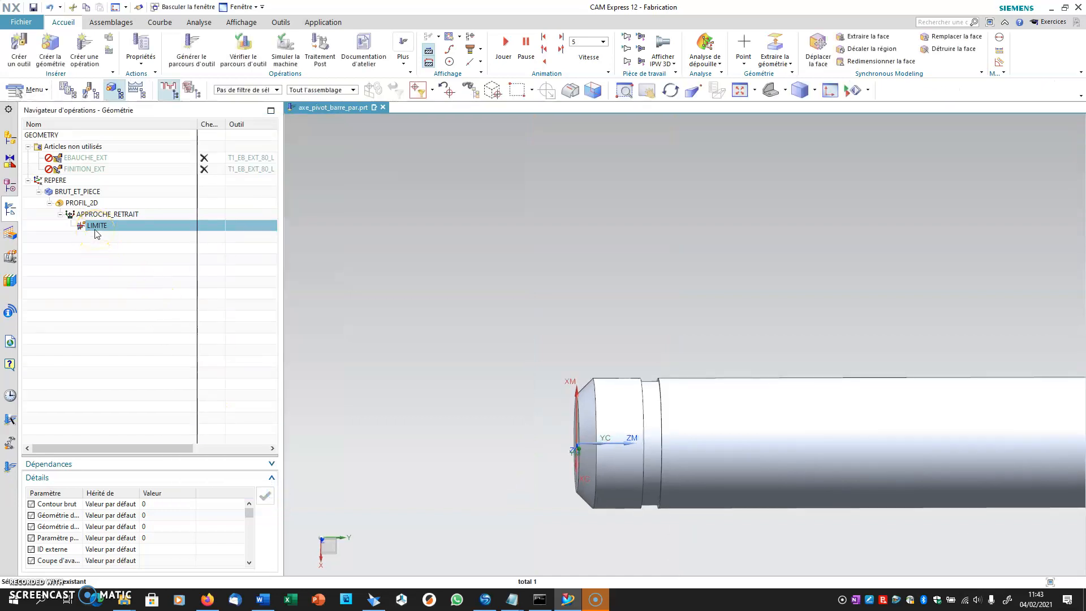
Step: Create a Turning_Exp_gcp operation of the TEACH_MODE subtype on the LIMITE geometry, and display the shaft as Filaire statique
left_click(84, 48)
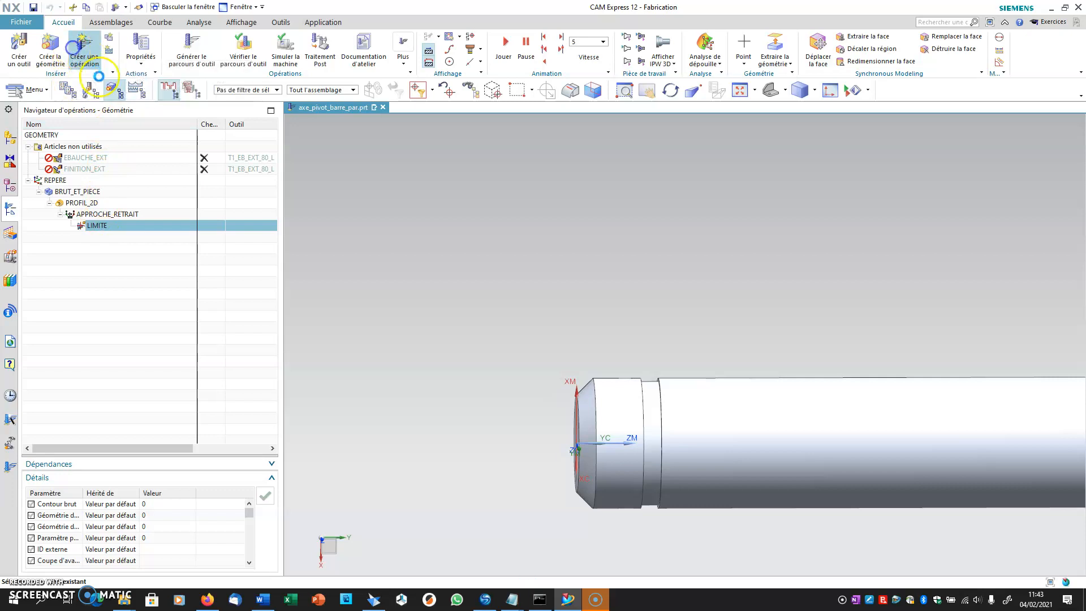
left_click(208, 153)
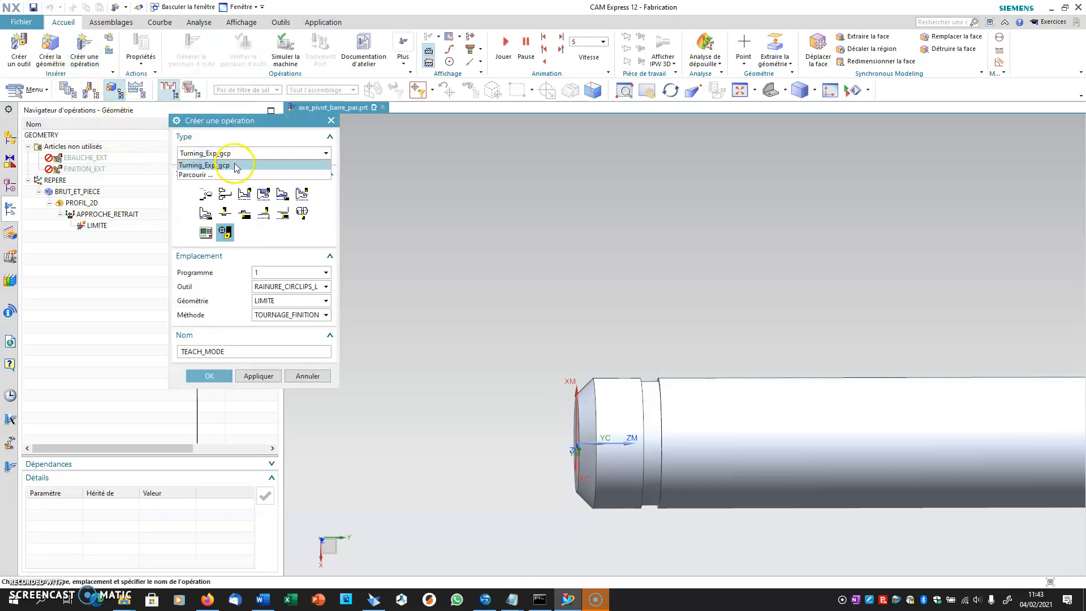
left_click(236, 166)
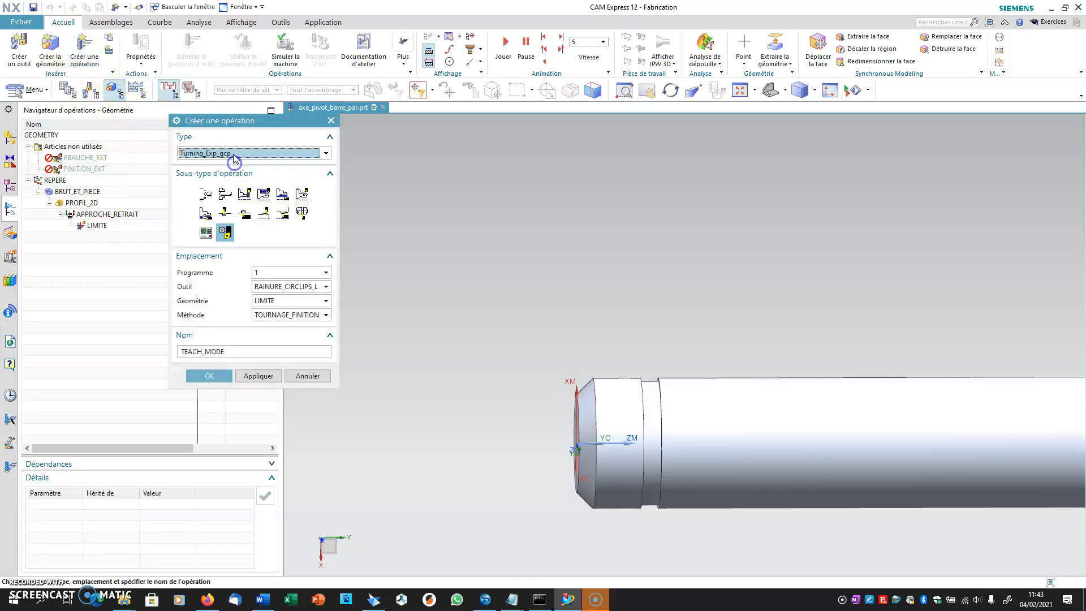
left_click(228, 236)
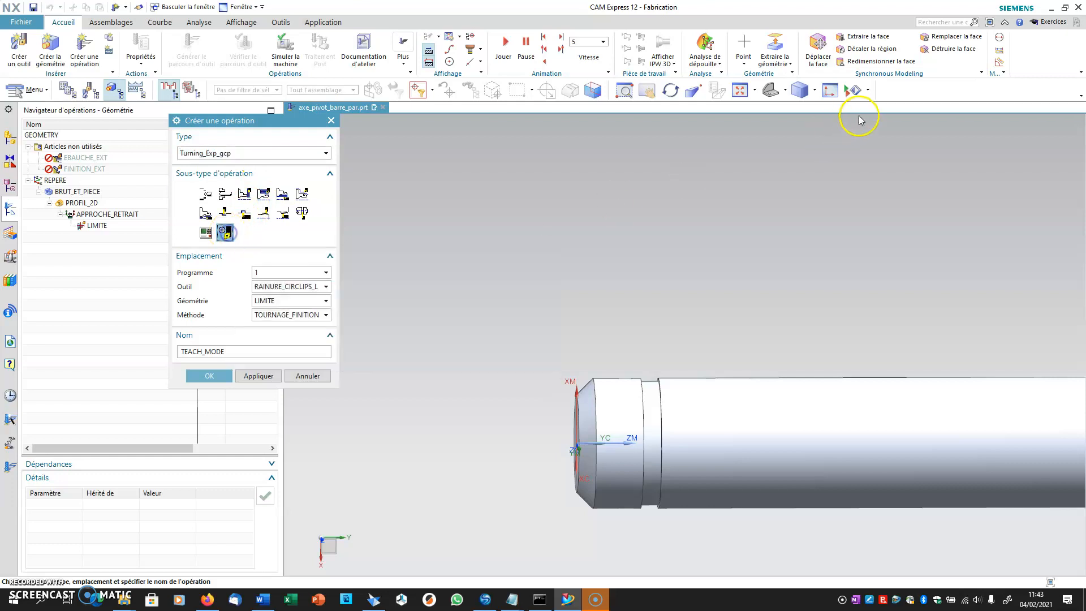
left_click(826, 95)
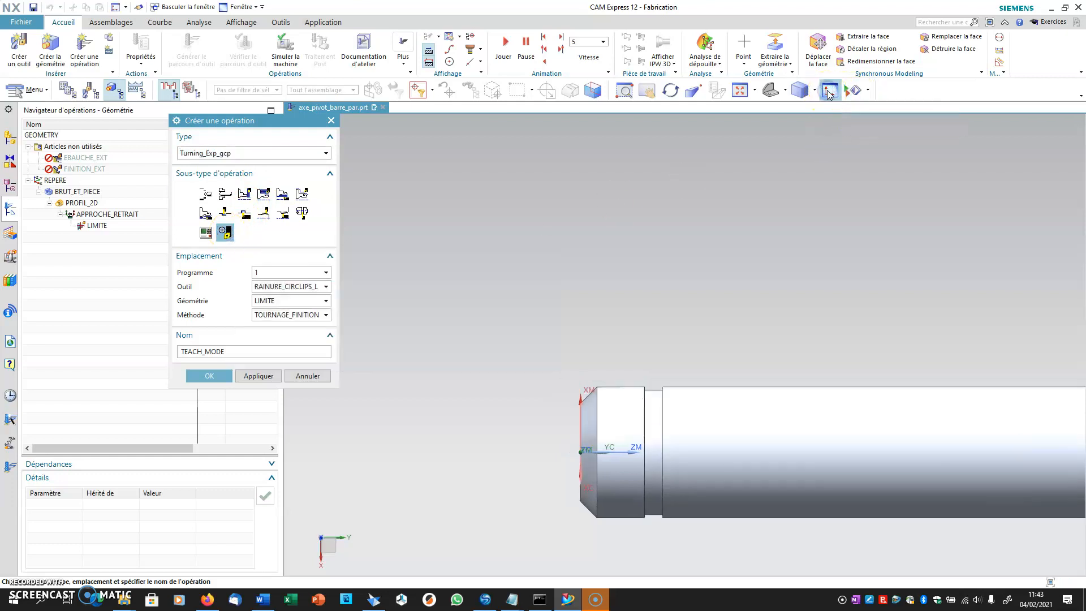
left_click(814, 93)
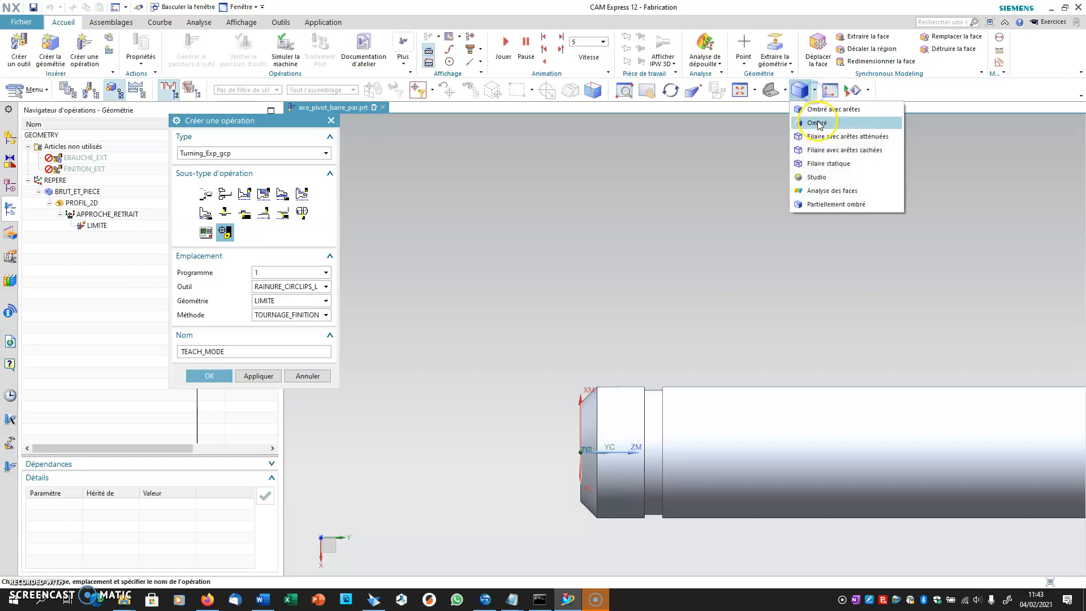
left_click(818, 165)
scroll(657, 422, "down", 2)
scroll(656, 421, "down", 3)
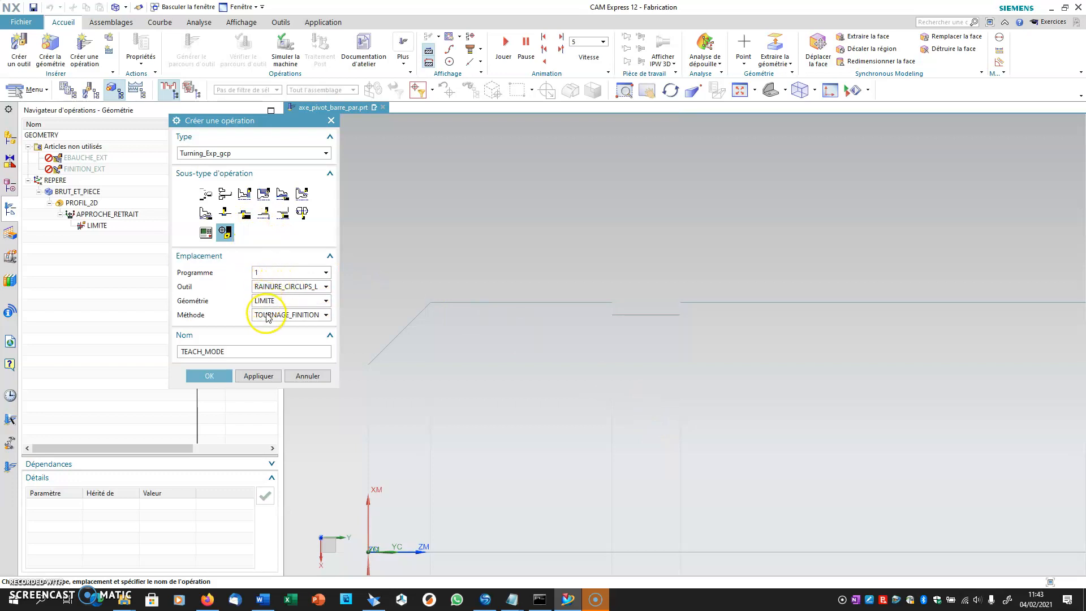
left_click(221, 375)
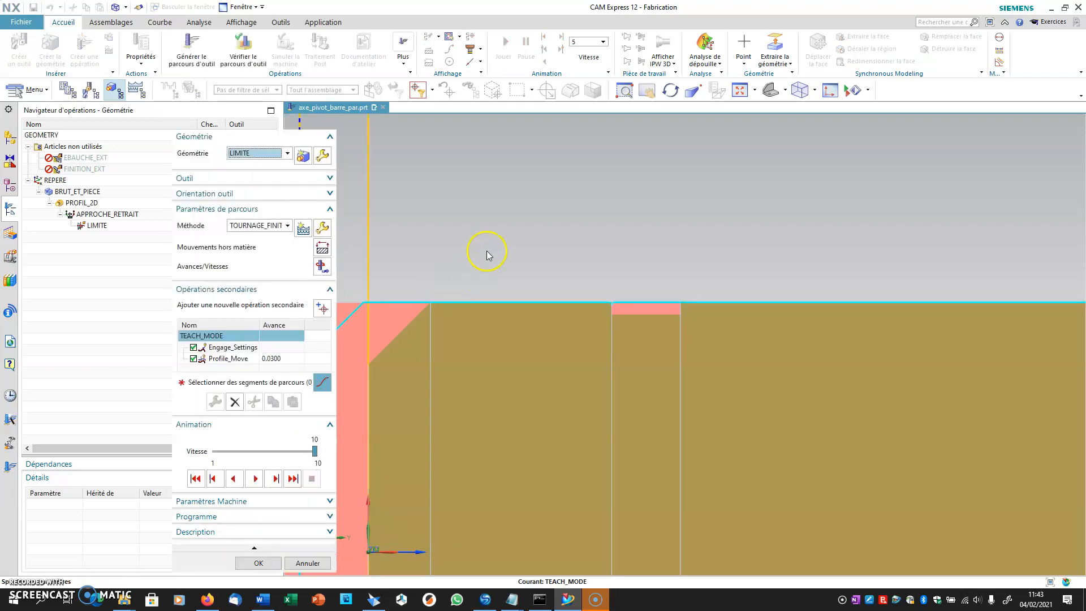
Step: Edit the Profile_Move of TEACH_MODE and pick the groove's side wall edge on Contour enroulé de pièce as its new guide contour
left_click(217, 359)
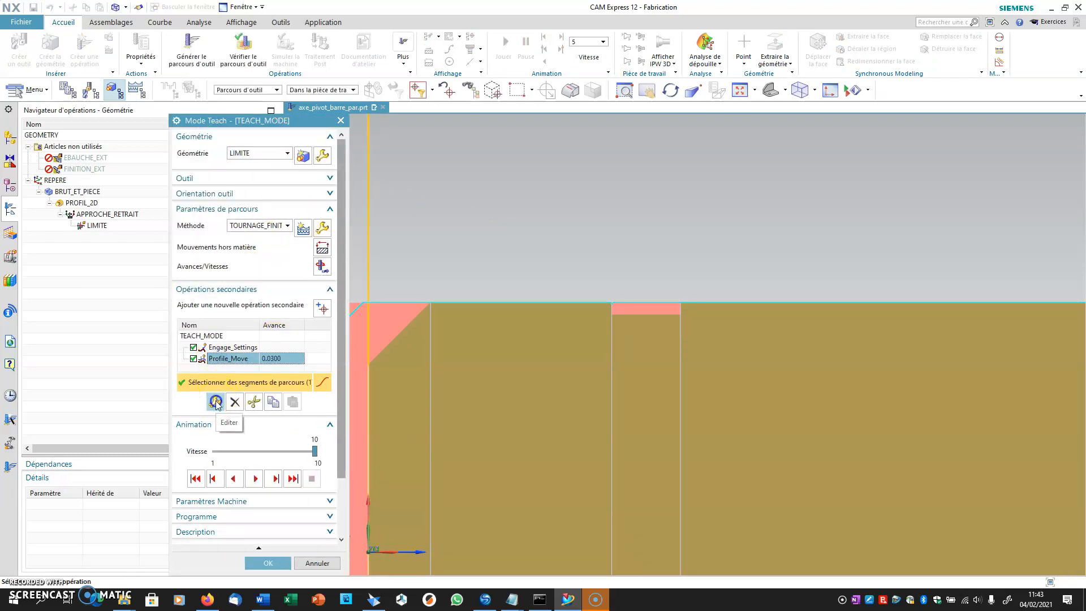
left_click(216, 401)
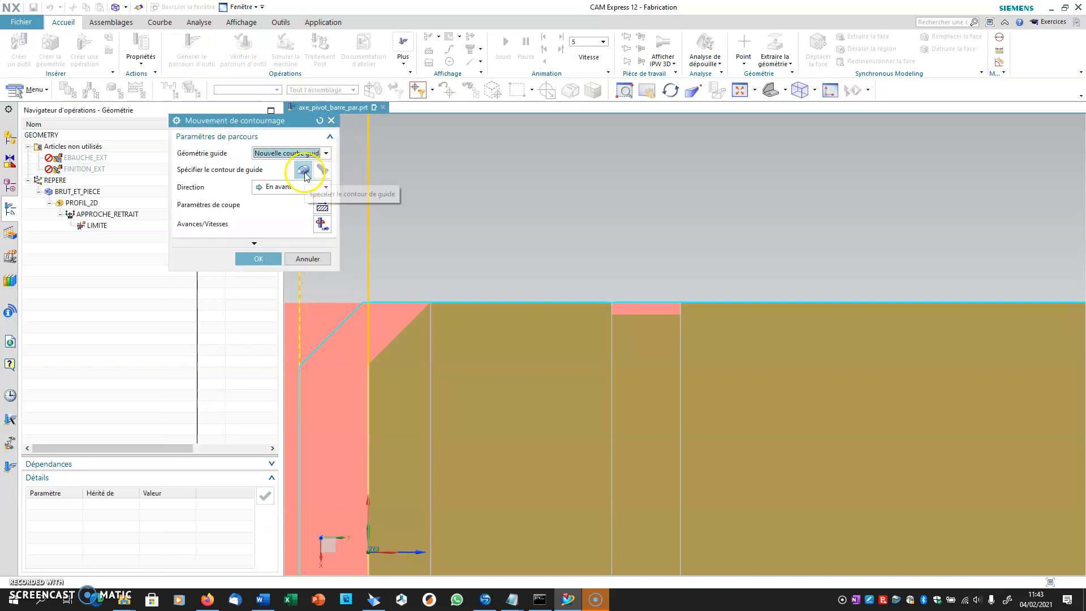
left_click(308, 170)
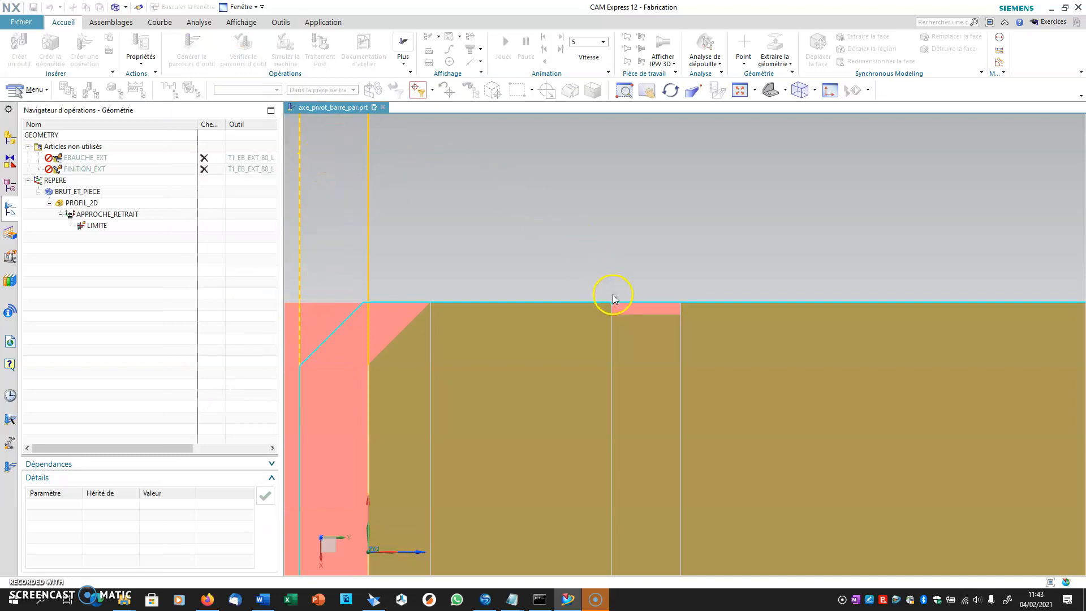
scroll(614, 309, "up", 3)
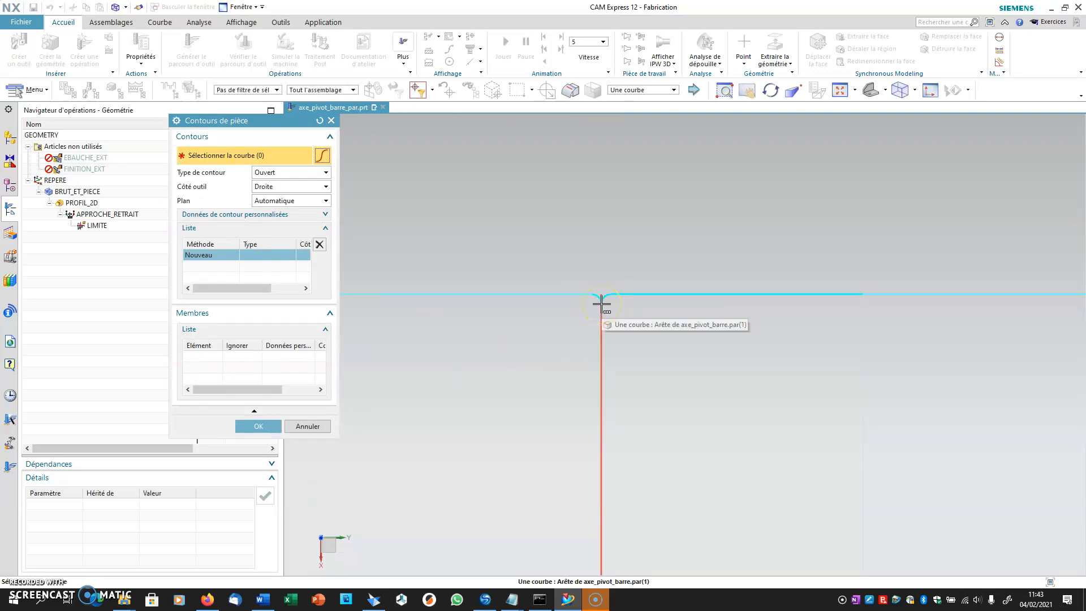
left_click(601, 305)
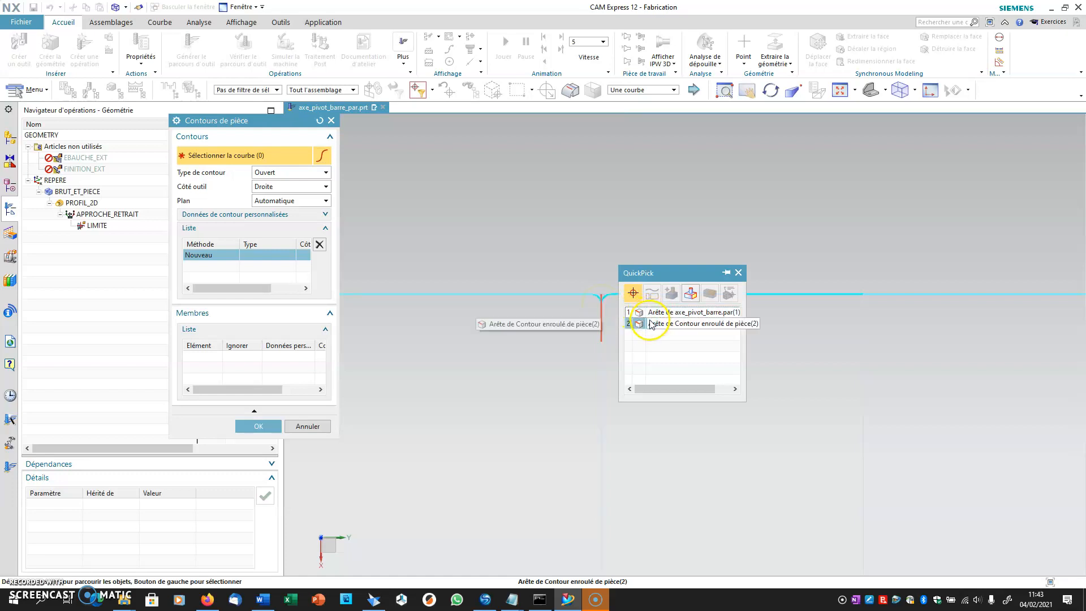
left_click(667, 325)
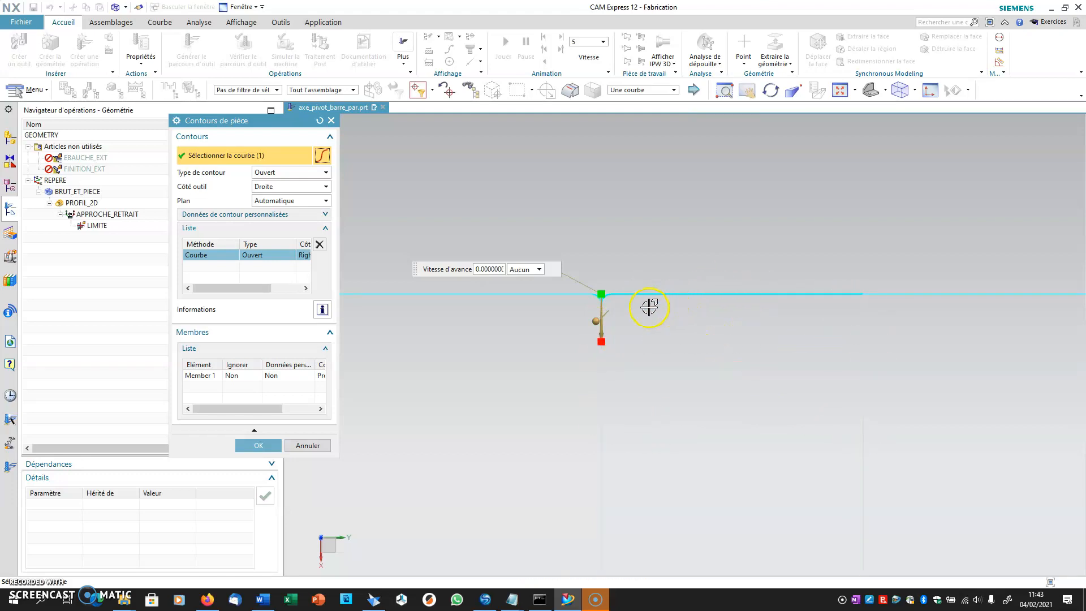
Step: Set the guide contour's tool side to Gauche and accept the contouring move
left_click(271, 187)
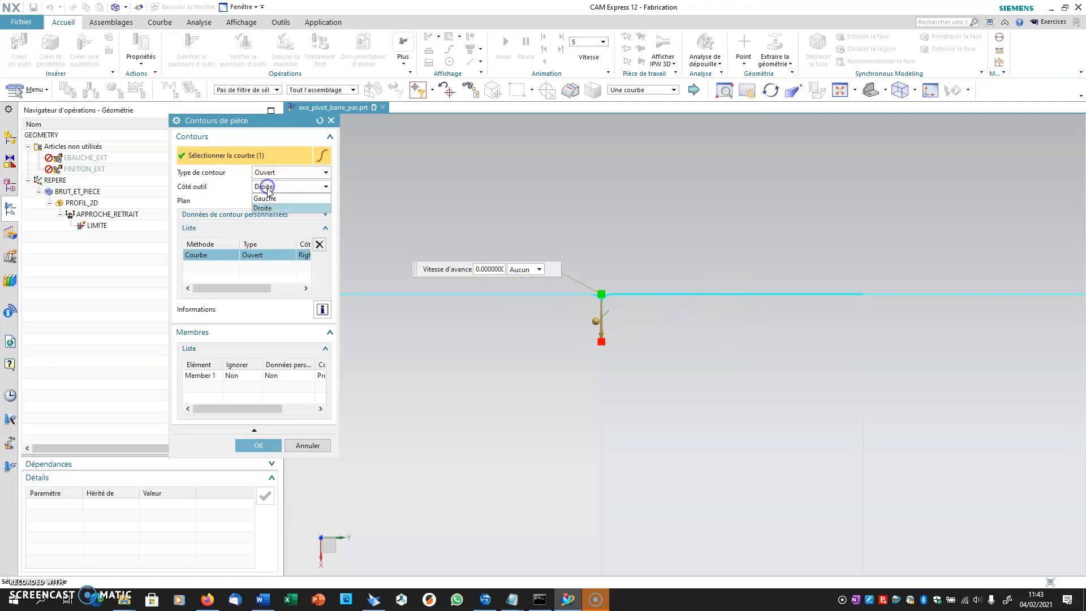
left_click(269, 199)
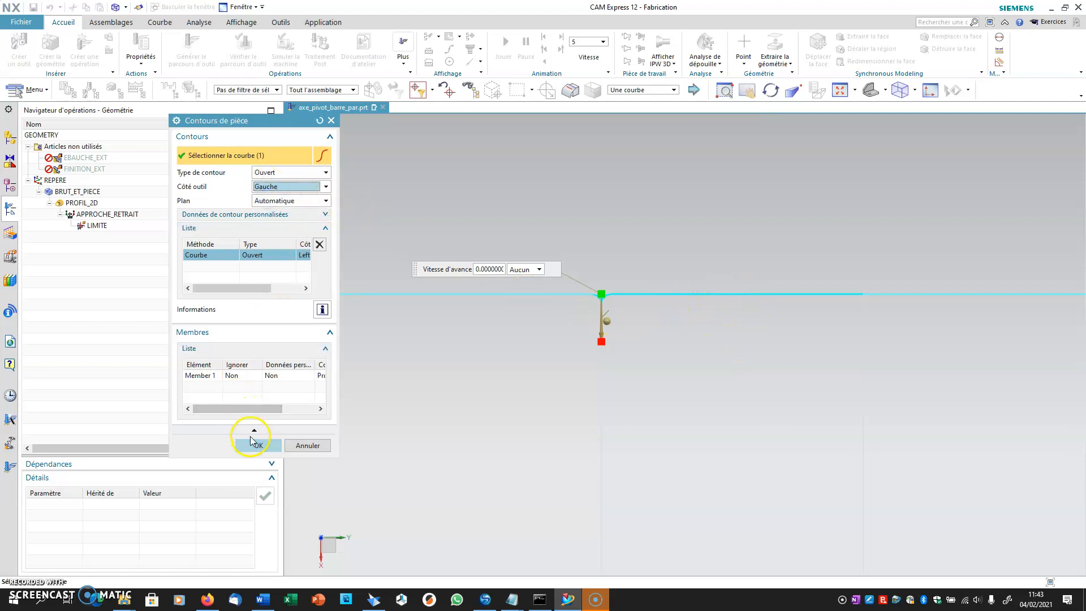
left_click(256, 445)
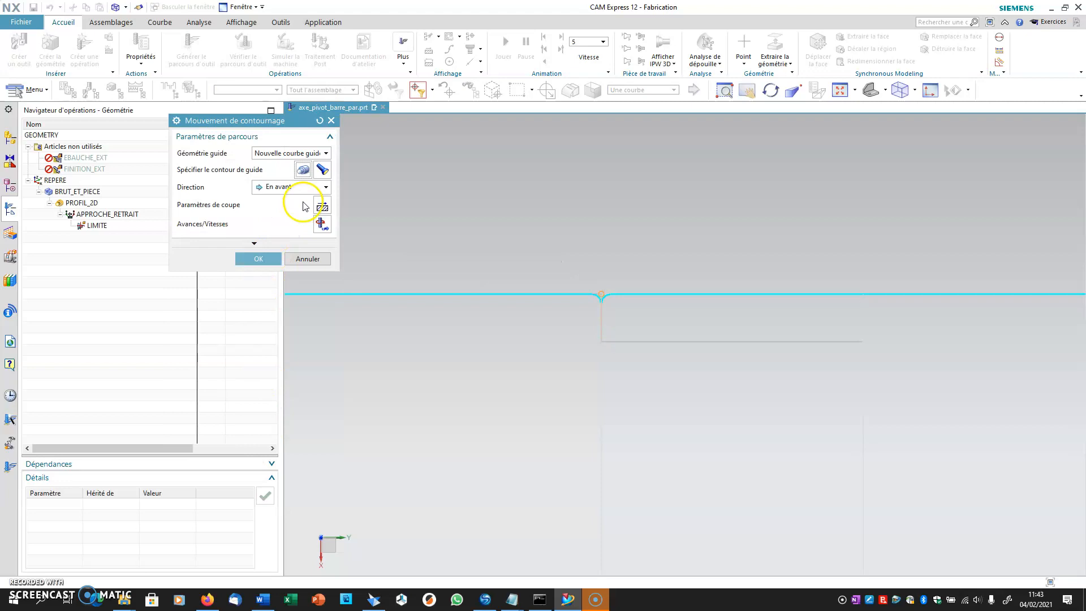
left_click(262, 259)
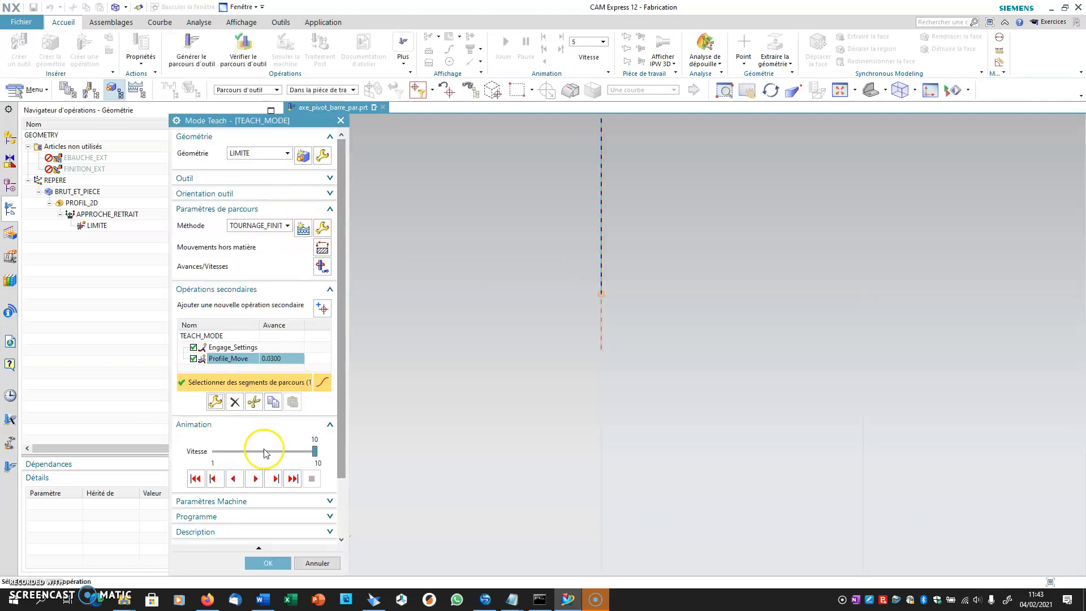
Step: Review and accept the feeds and speeds of TEACH_MODE, and accept the operation
left_click(322, 267)
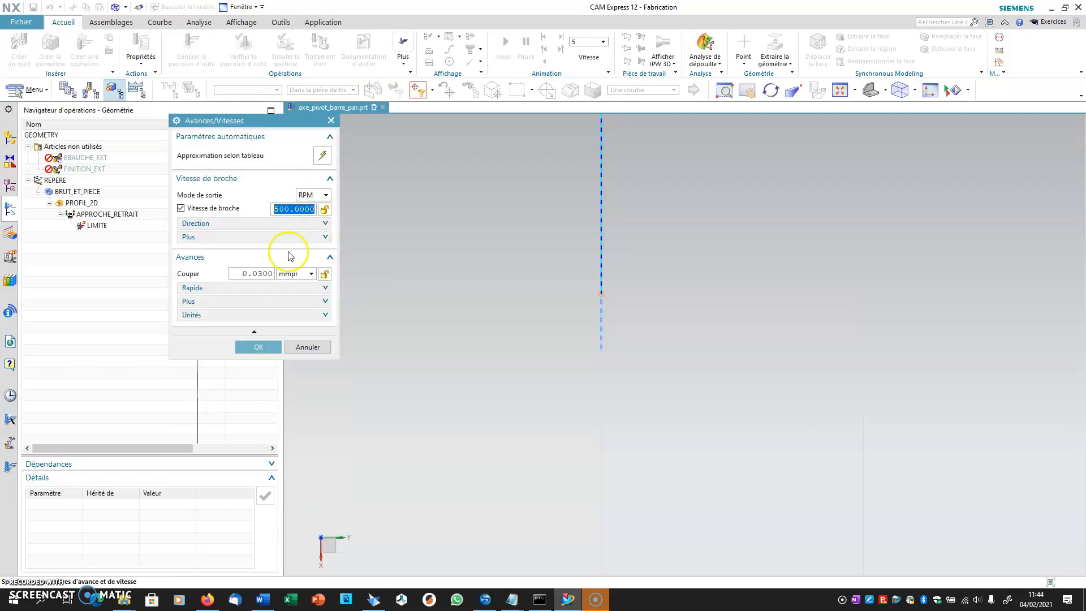
left_click(265, 347)
left_click(271, 563)
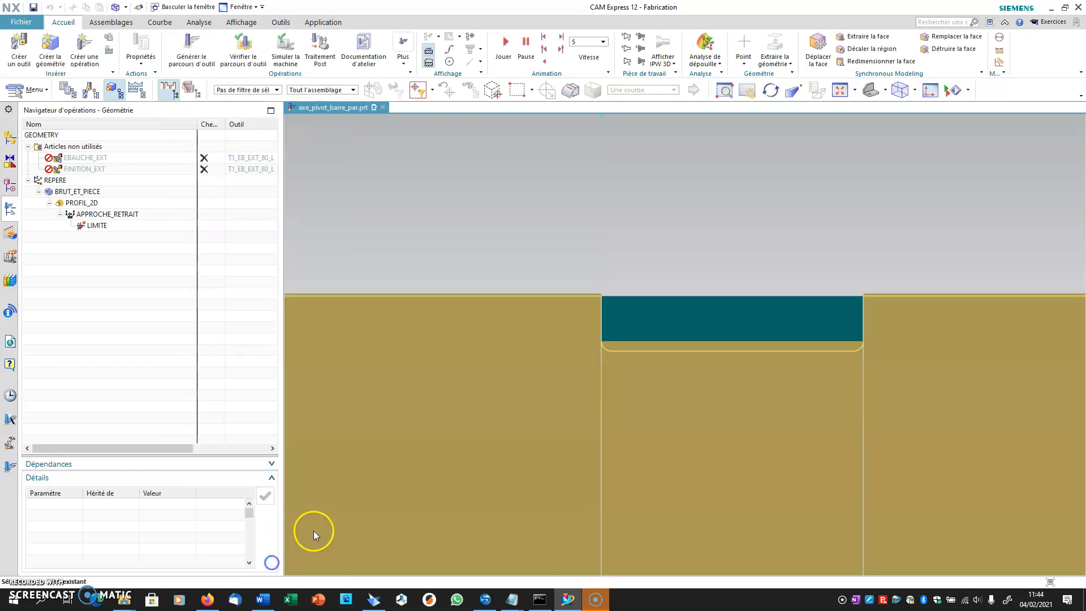
Step: Create a Turning_Exp_gcp operation of the PARTOFF subtype with the TRONCONNAGE_L tool on the LIMITE geometry
scroll(414, 394, "down", 5)
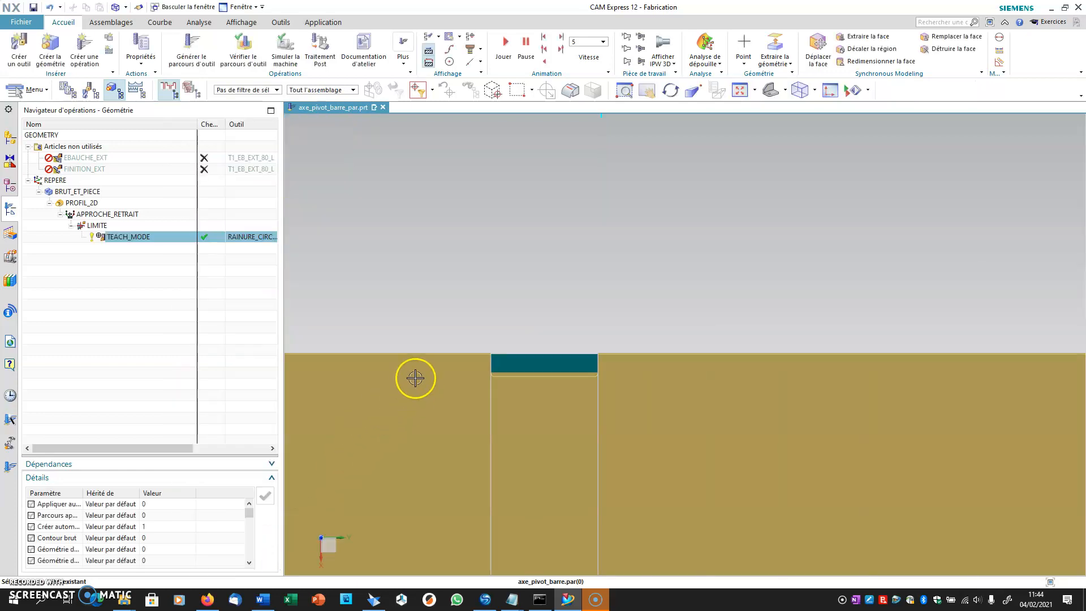
middle_click_drag(442, 294, 679, 240, "shift")
scroll(667, 249, "down", 2)
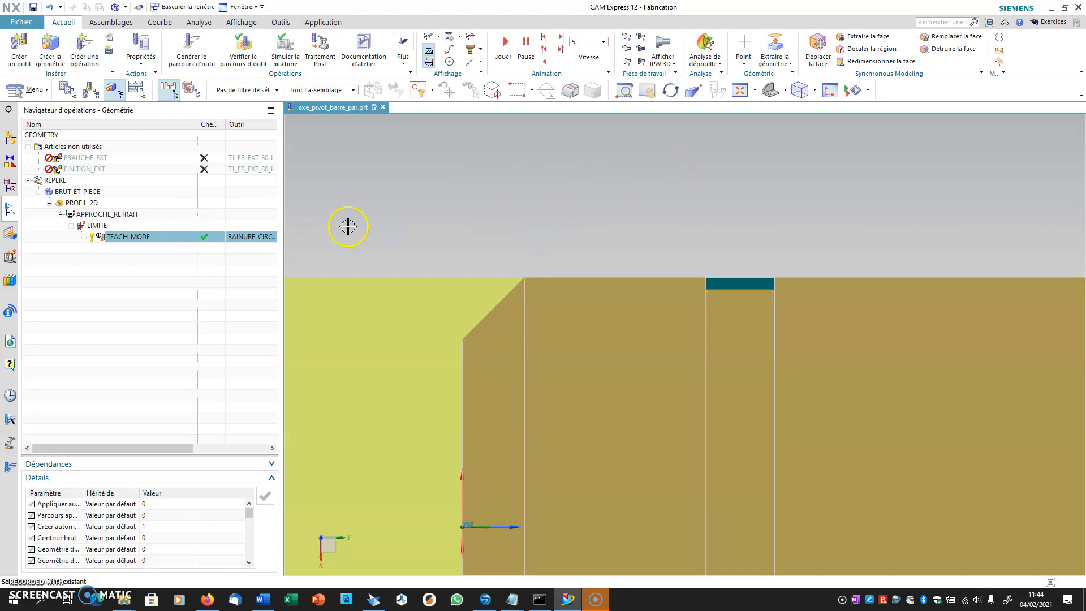
left_click(85, 54)
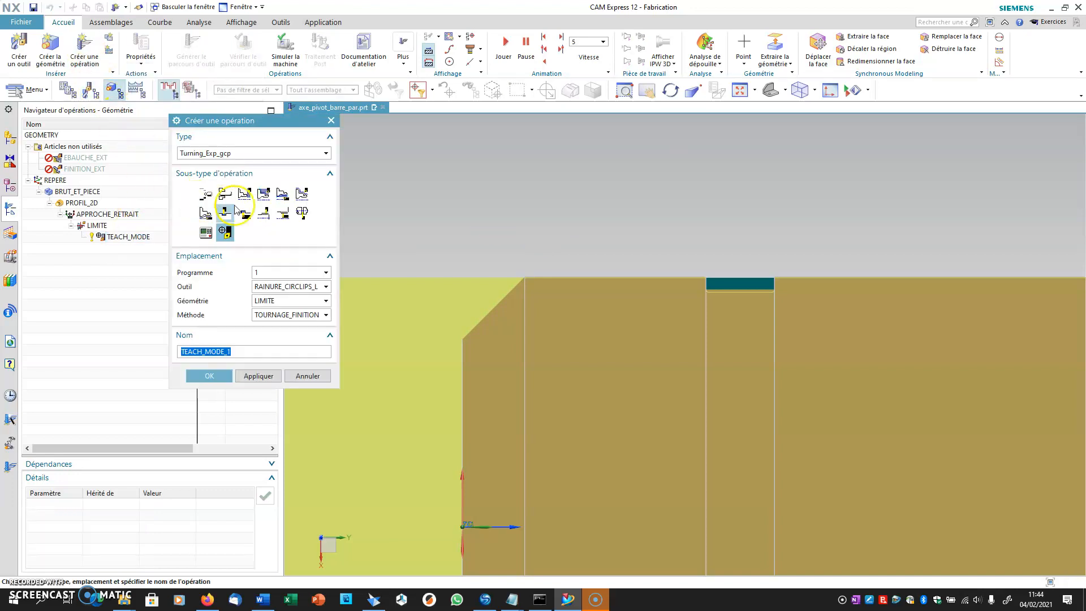
left_click(301, 214)
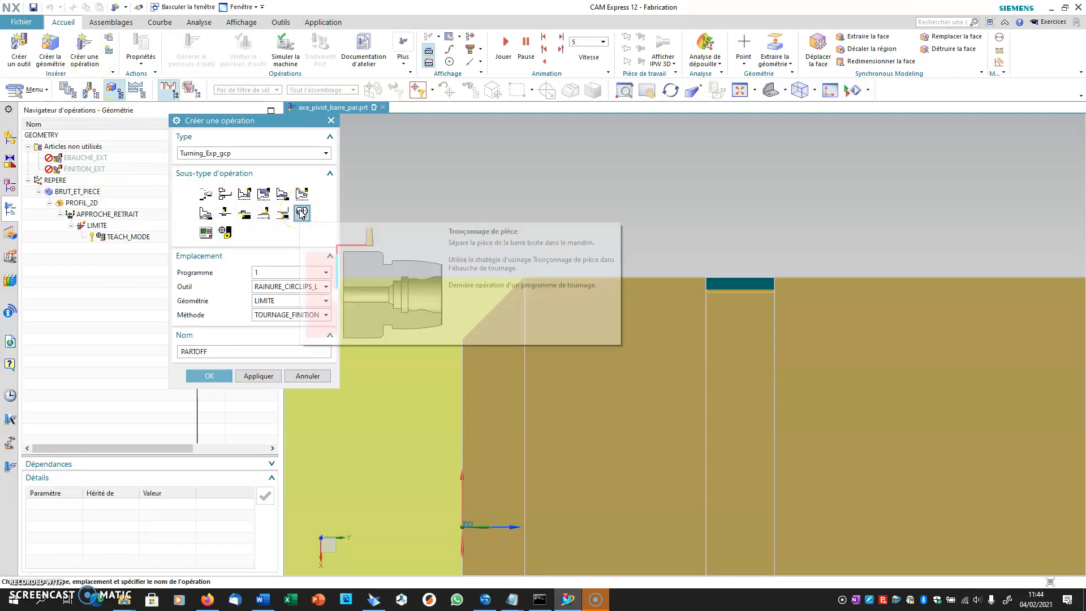
left_click(287, 288)
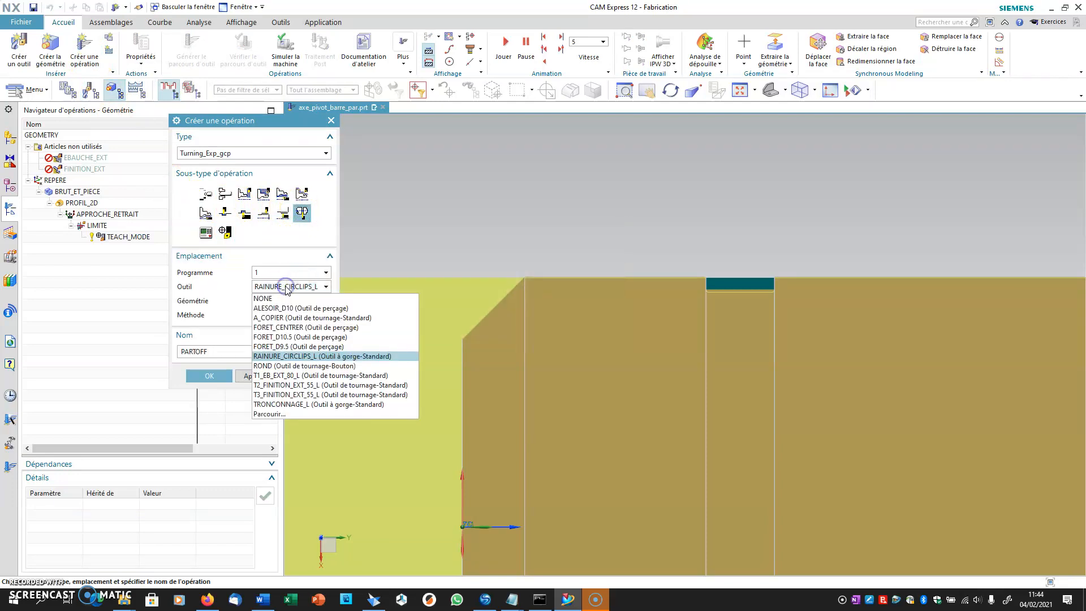
left_click(281, 403)
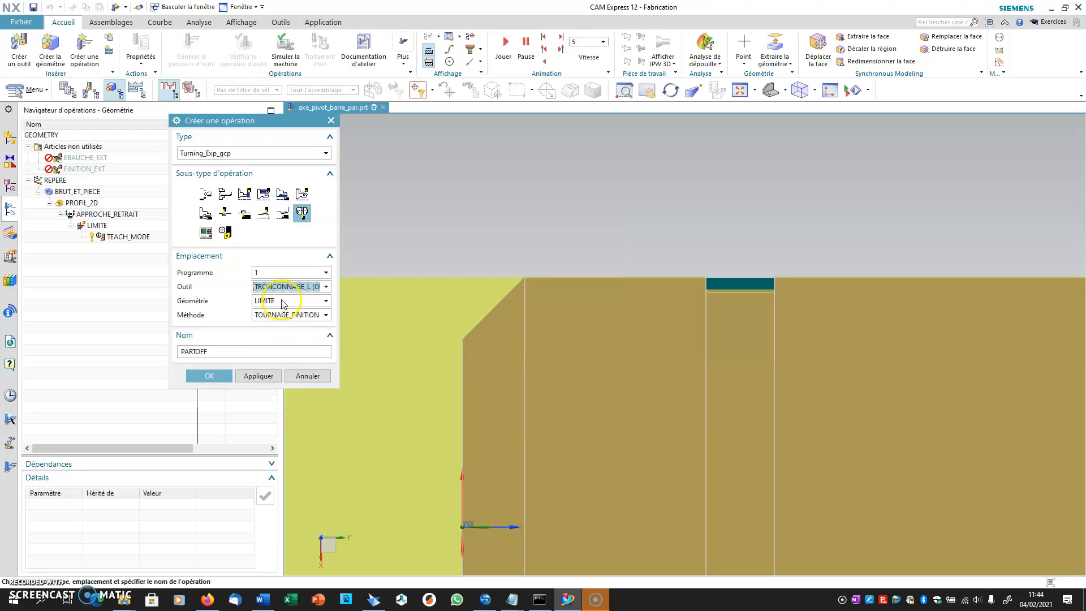
left_click(210, 376)
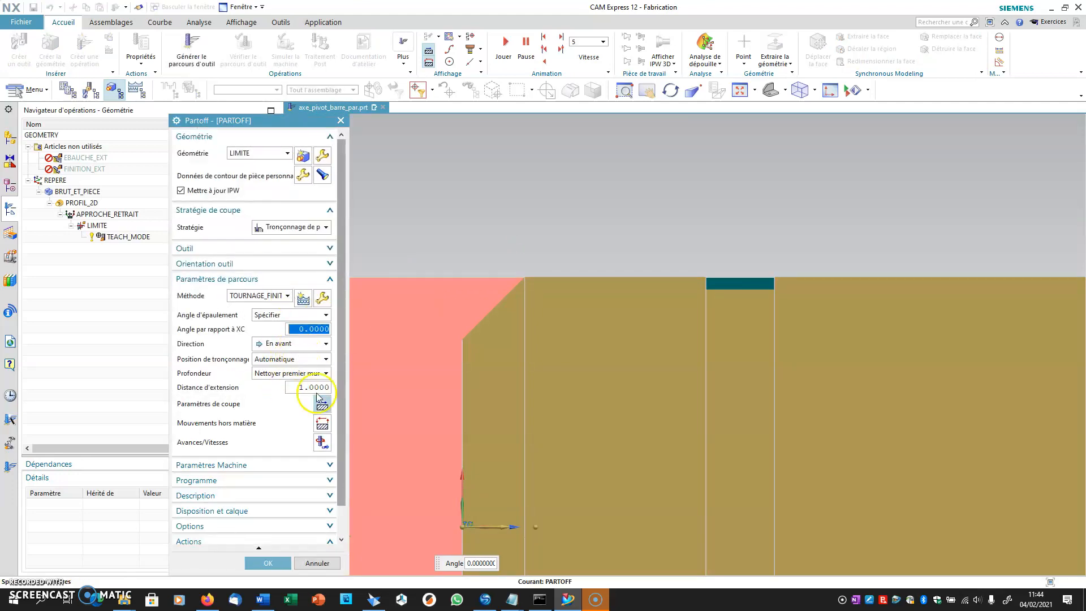
Step: Accept the feeds and speeds of PARTOFF, generate its tool path and accept the operation
middle_click(323, 443)
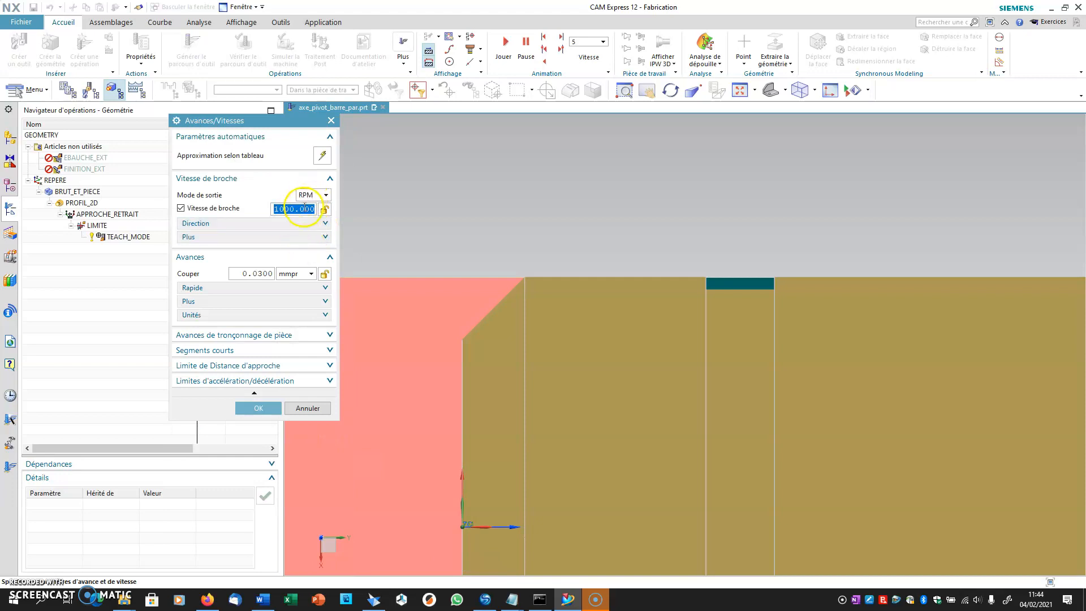
left_click(258, 408)
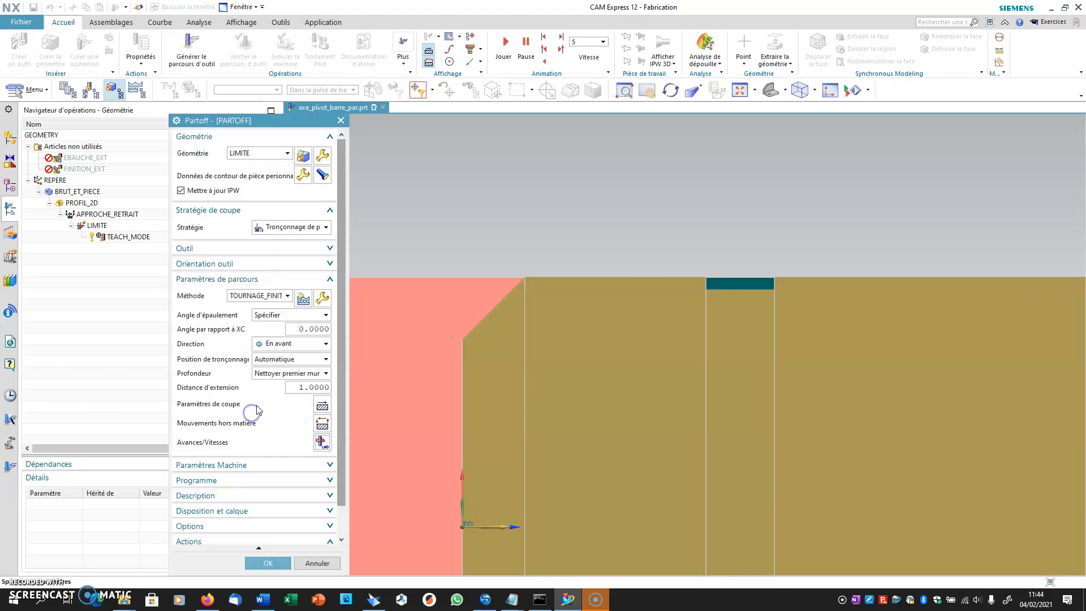
scroll(285, 430, "down", 1)
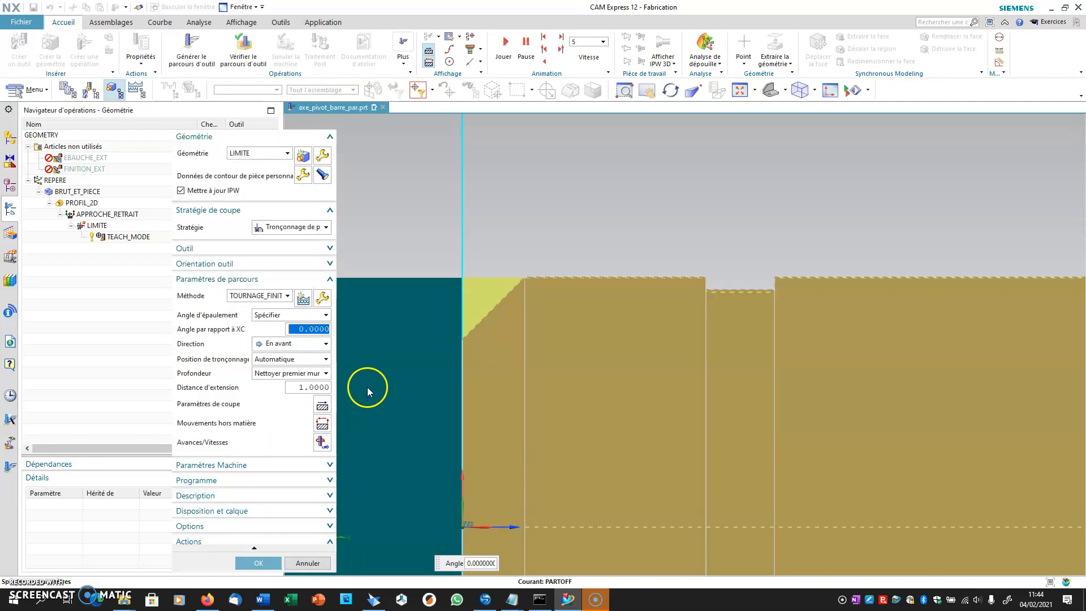
left_click(267, 563)
Step: Examine the parting-off tool path and the bar stock beyond the shaft's origin end
scroll(406, 447, "up", 2)
scroll(408, 448, "down", 5)
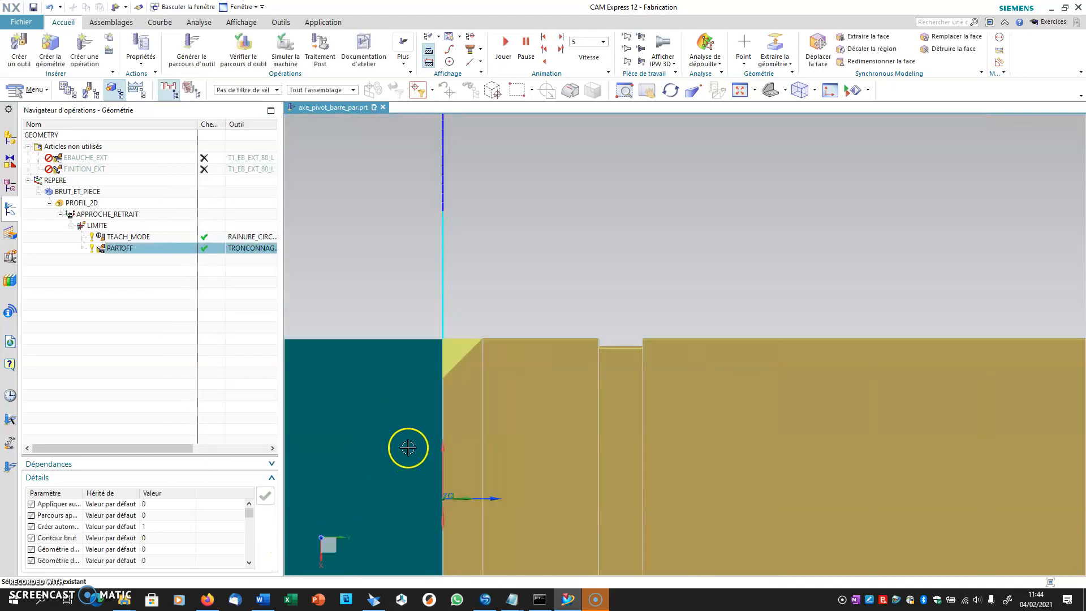
middle_click_drag(407, 448, 605, 310, "shift")
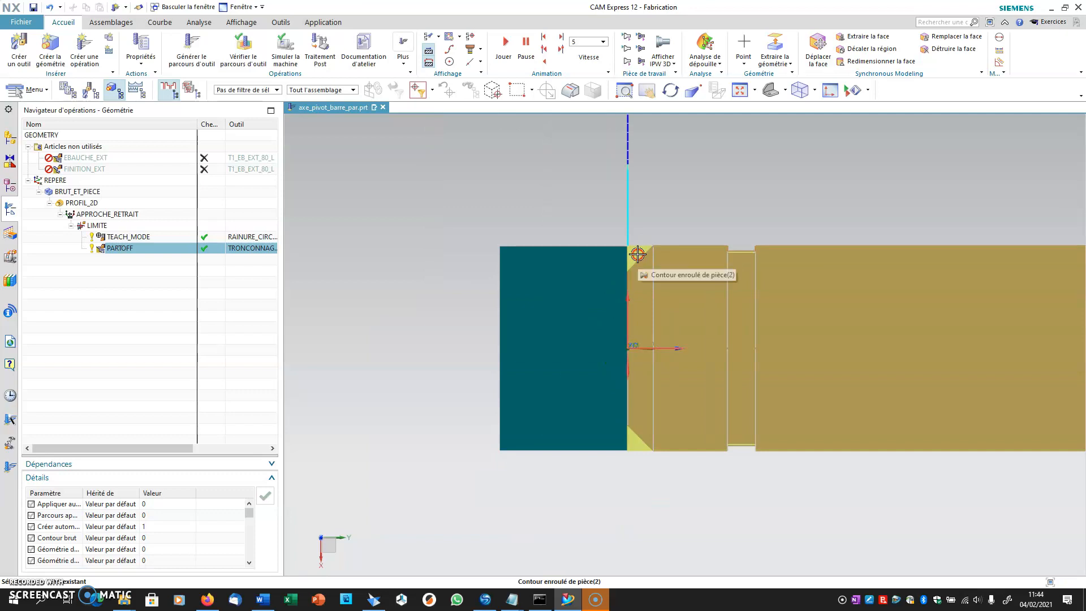
left_click(478, 313)
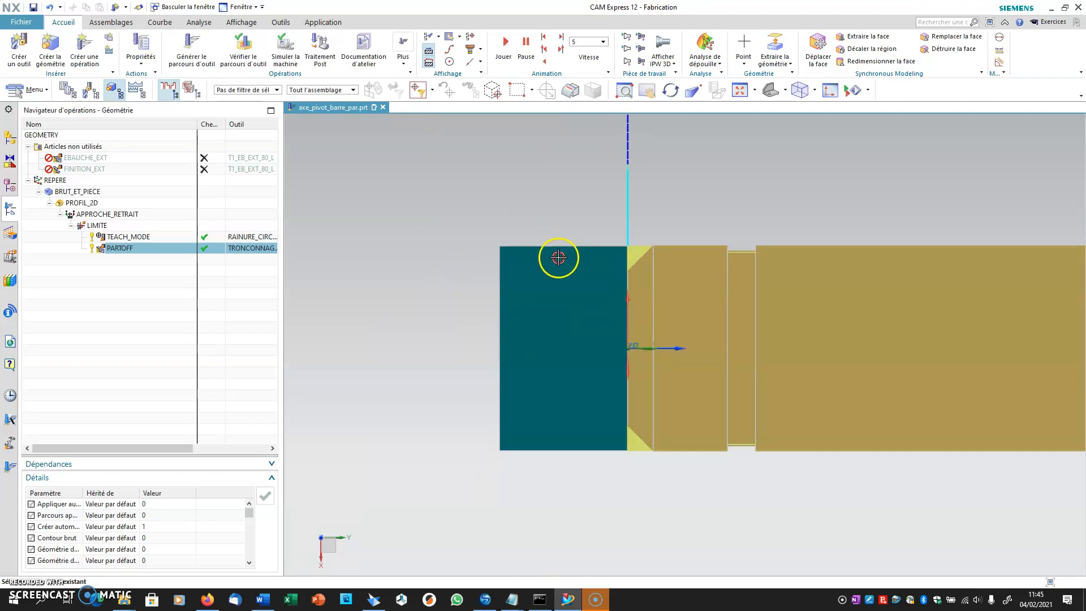
left_click(140, 266)
scroll(346, 288, "up", 3)
scroll(347, 288, "down", 6)
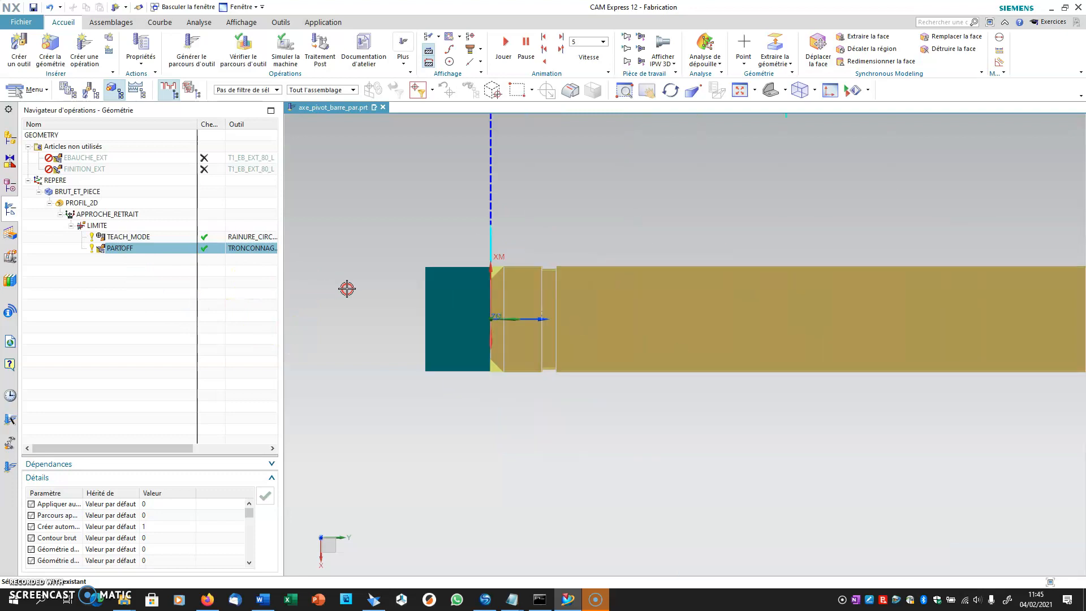
Step: Display the shaft as Ombré avec arêtes to inspect its cut-off end in 3D
middle_click_drag(778, 381, 680, 387)
left_click(815, 89)
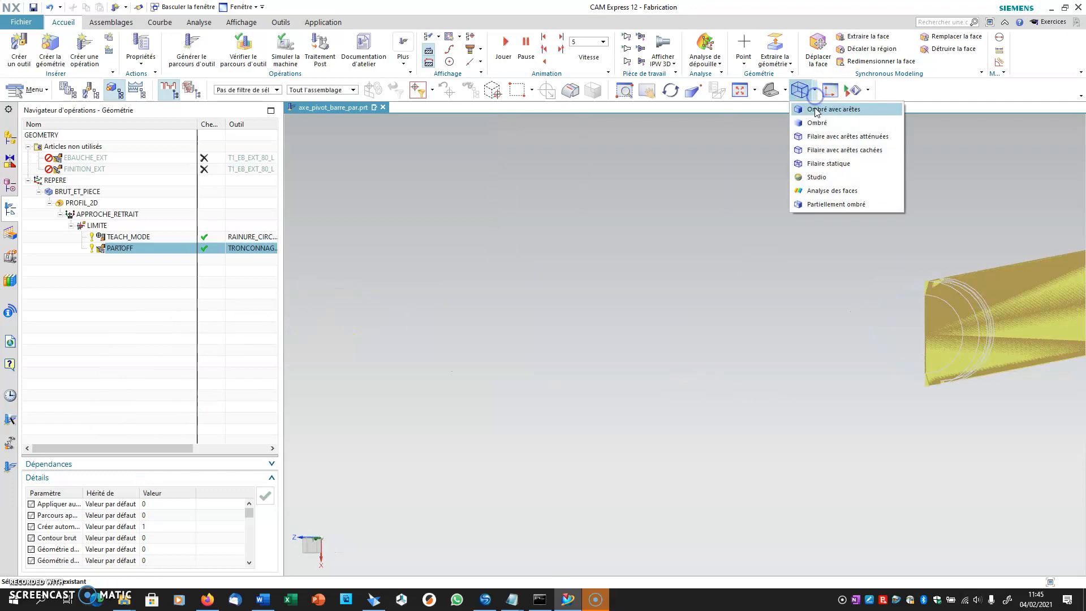
left_click(815, 108)
middle_click_drag(842, 303, 383, 309, "shift")
scroll(498, 297, "up", 4)
middle_click_drag(587, 283, 564, 283)
scroll(565, 283, "up", 4)
scroll(565, 284, "down", 9)
middle_click_drag(737, 301, 587, 392, "shift")
middle_click_drag(720, 405, 773, 410)
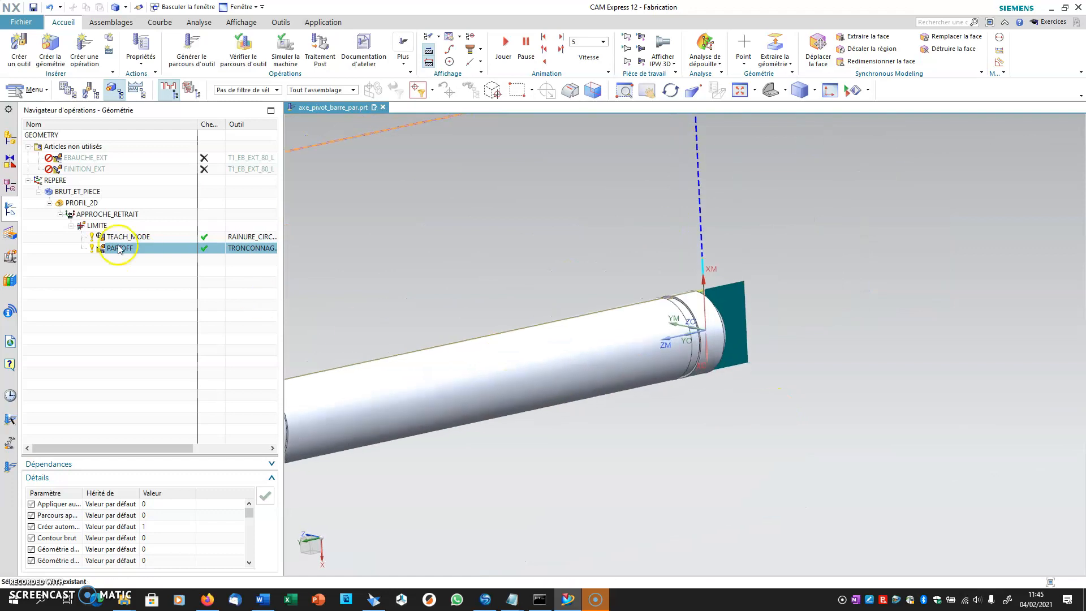
Step: Simulate all tool paths under LIMITE in Dynamique 3D at animation speed 3 and close the verification
left_click(101, 226)
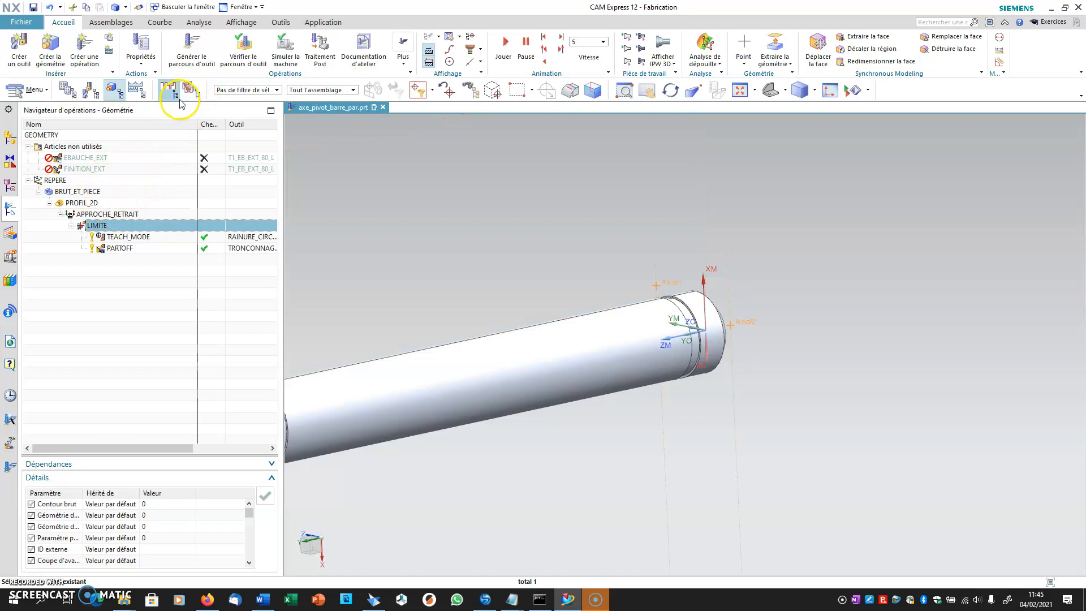
left_click(233, 52)
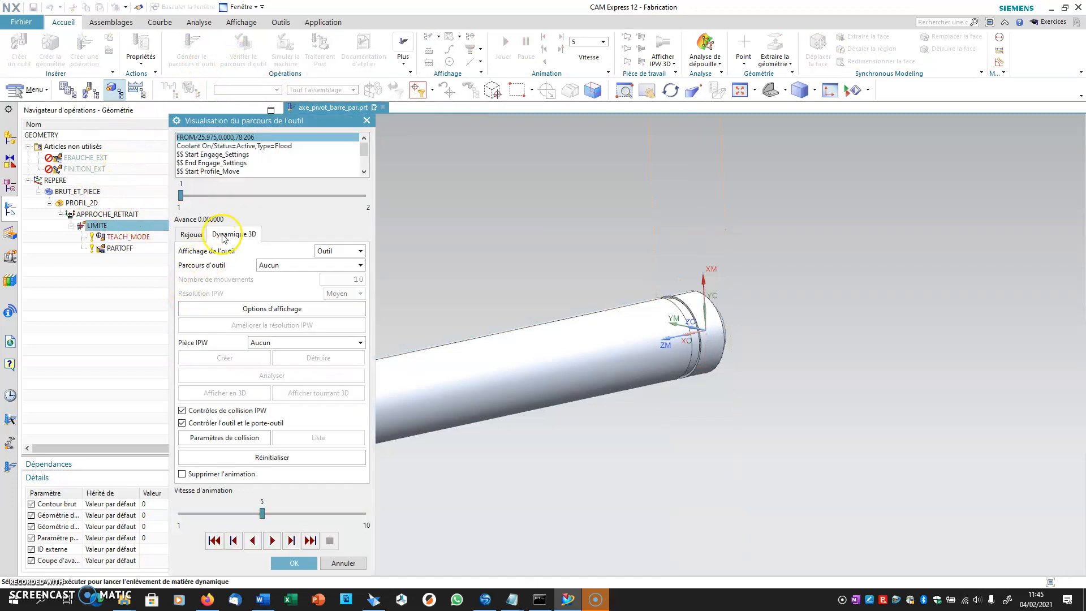
left_click(234, 515)
left_click(272, 542)
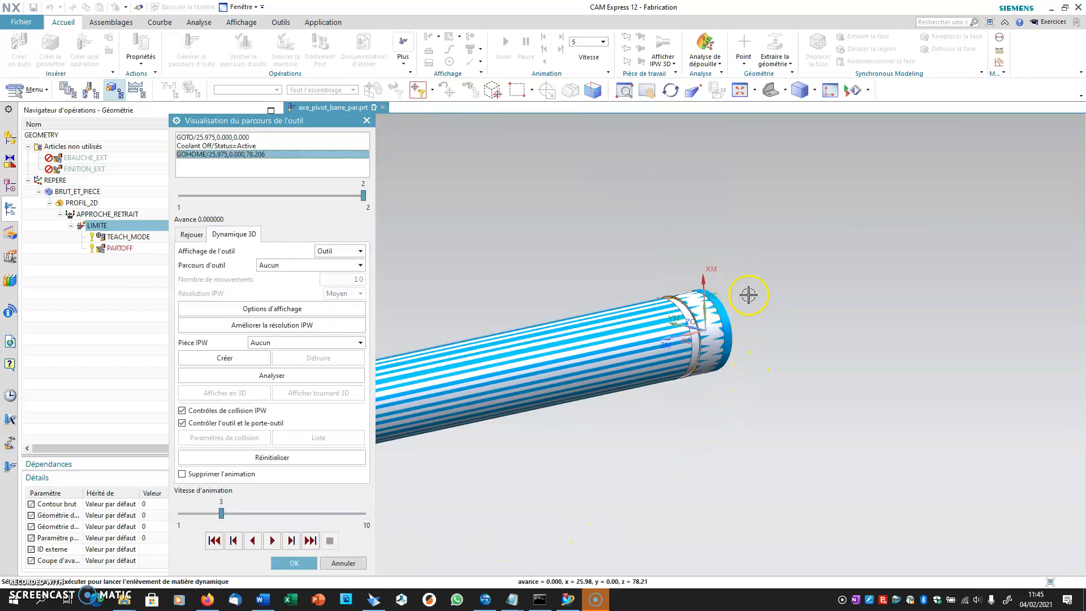
left_click(295, 562)
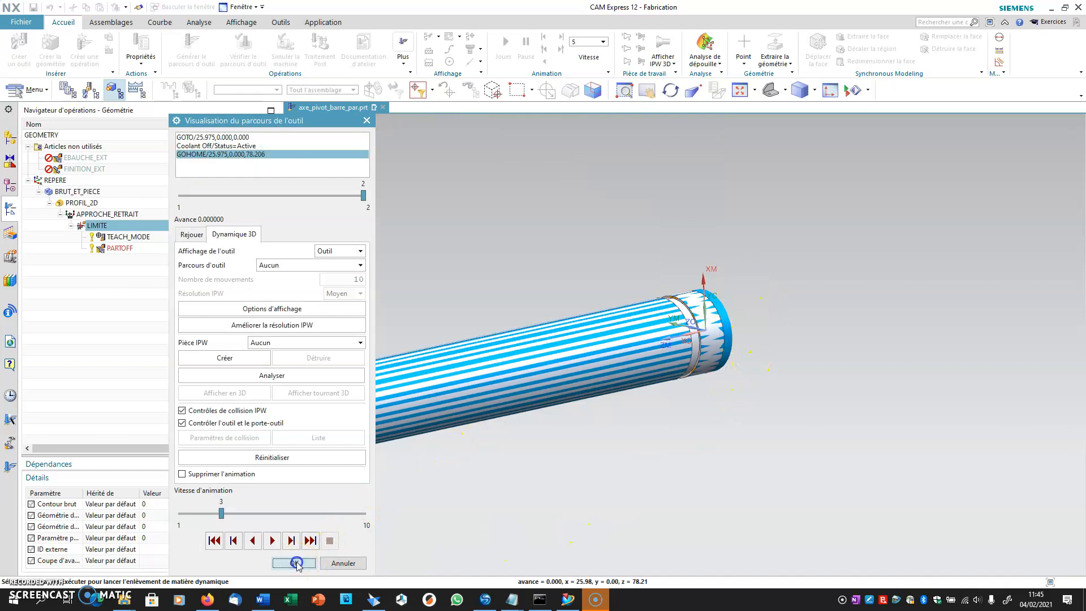
Step: Save the part and restore the side view of the whole shaft
middle_click_drag(386, 259, 670, 242)
left_click(34, 7)
left_click(830, 90)
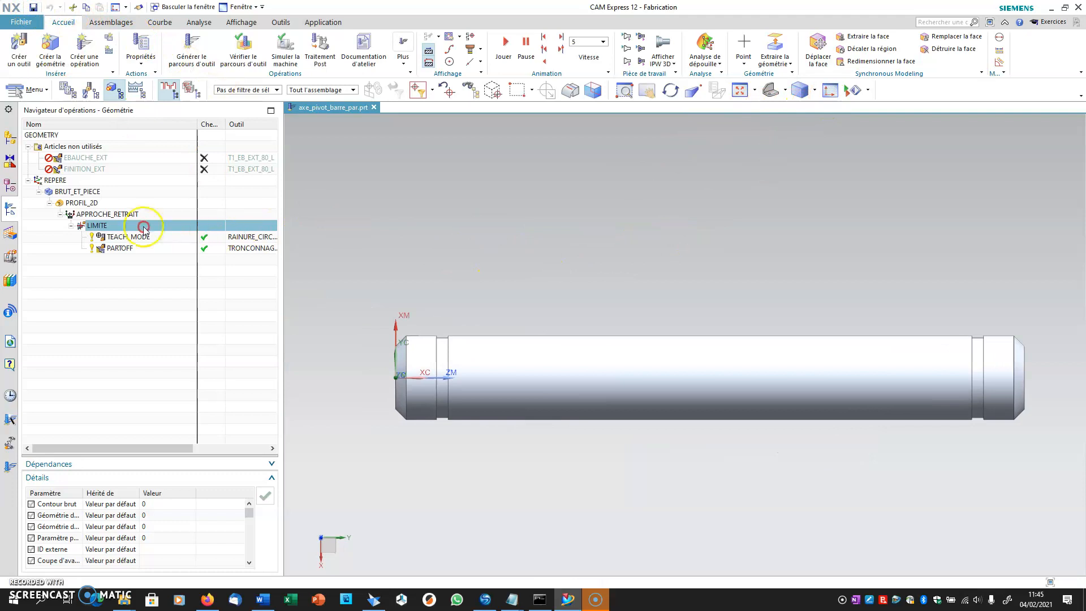
Step: Post-process program 1 from the program order with the TOUR_CN_au_diametre post-processor to a txt file, and close the output listing
left_click(68, 90)
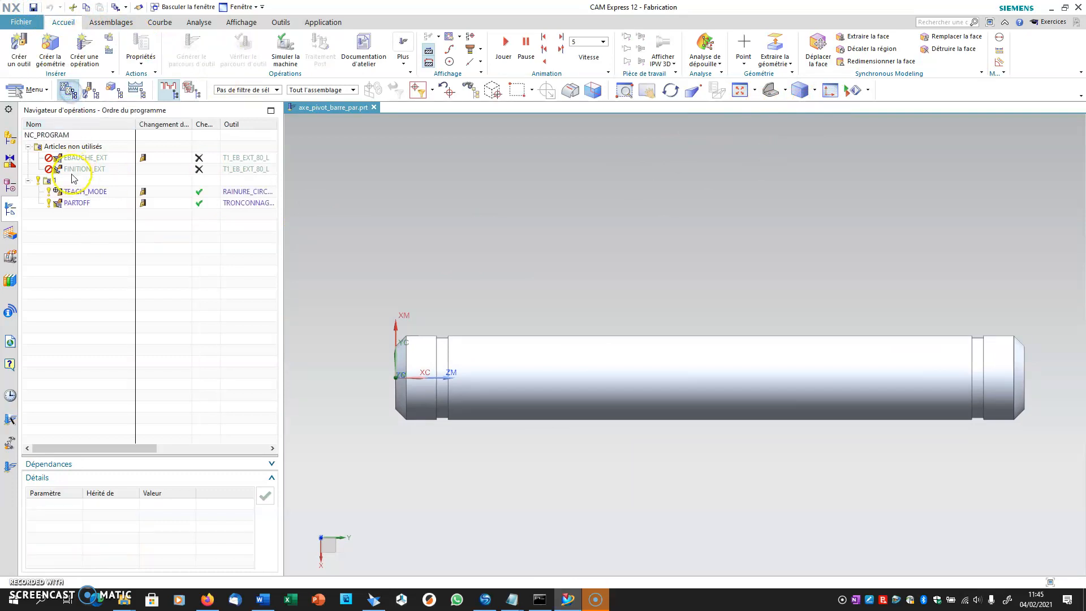
left_click(52, 181)
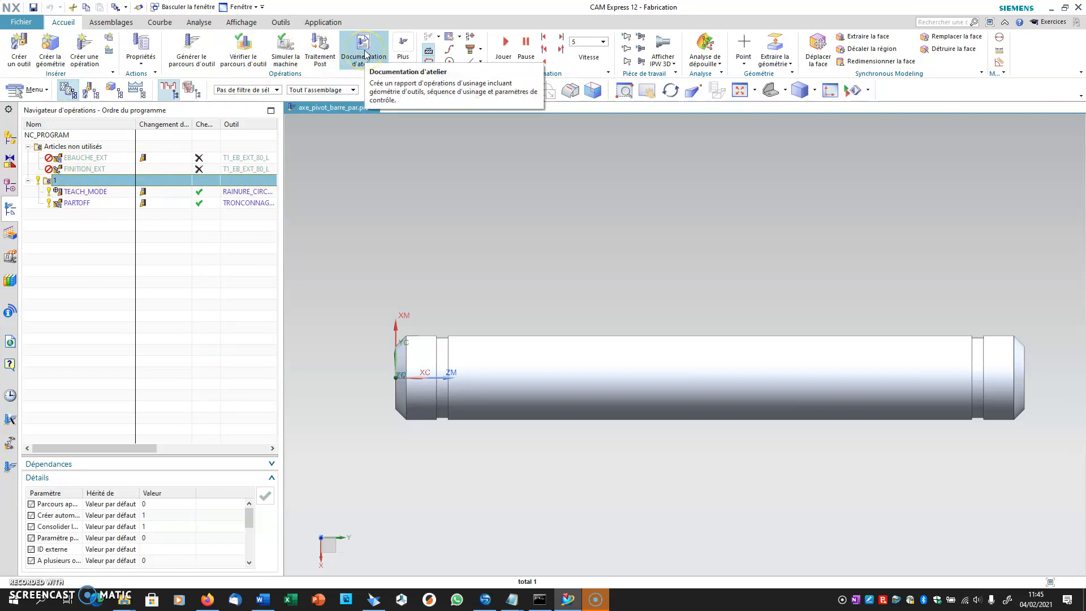
left_click(320, 46)
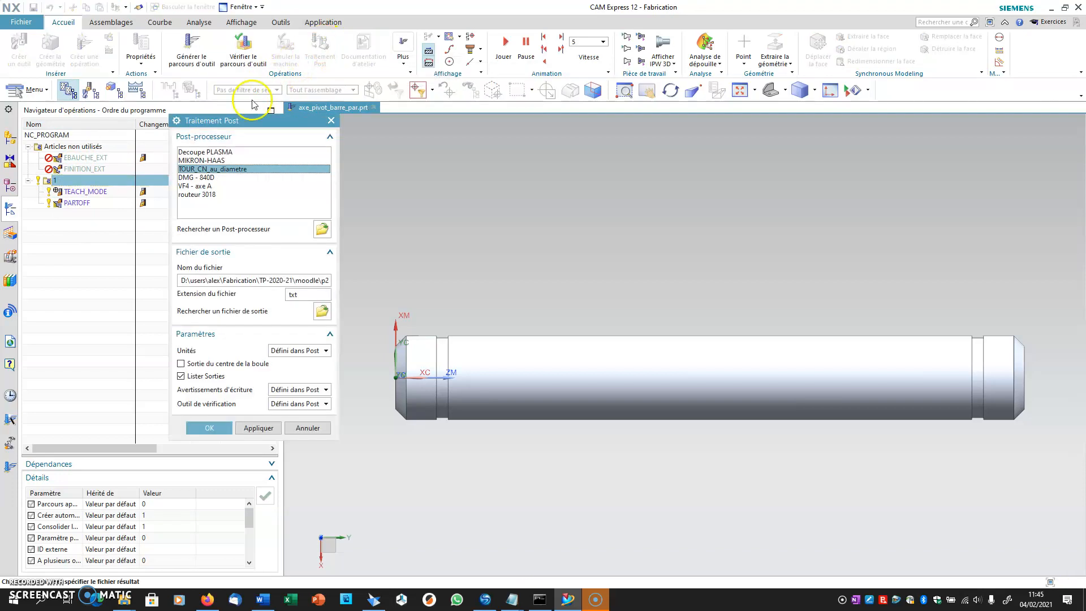
left_click(208, 428)
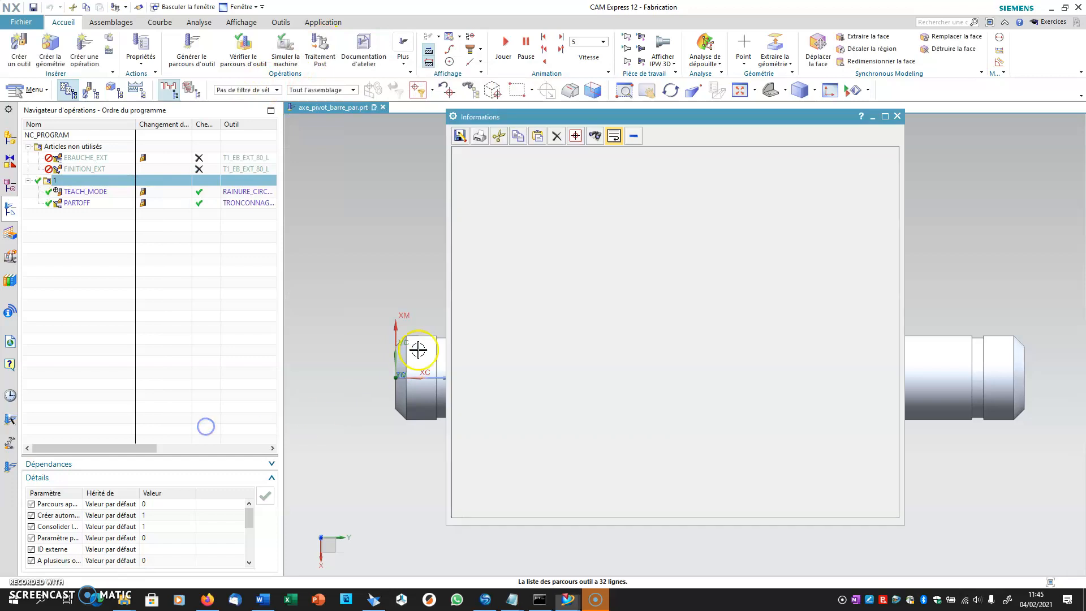
left_click(897, 116)
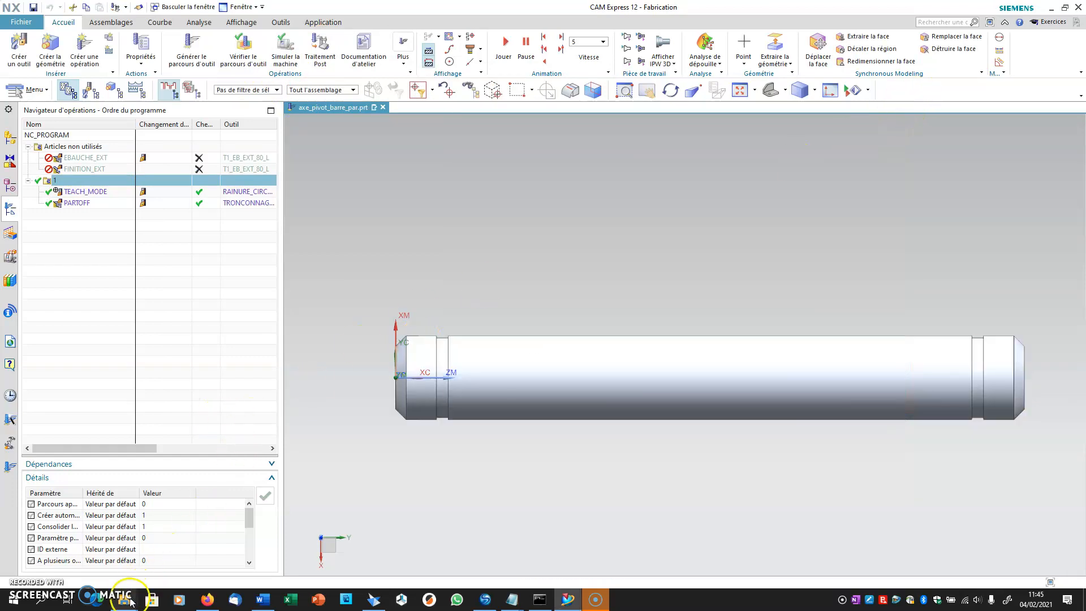
Step: Switch to File Explorer and open the generated axe_pivot_barre_par.txt from the ph20_axe folder in Bloc-notes
mouse_move(124, 599)
left_click(78, 563)
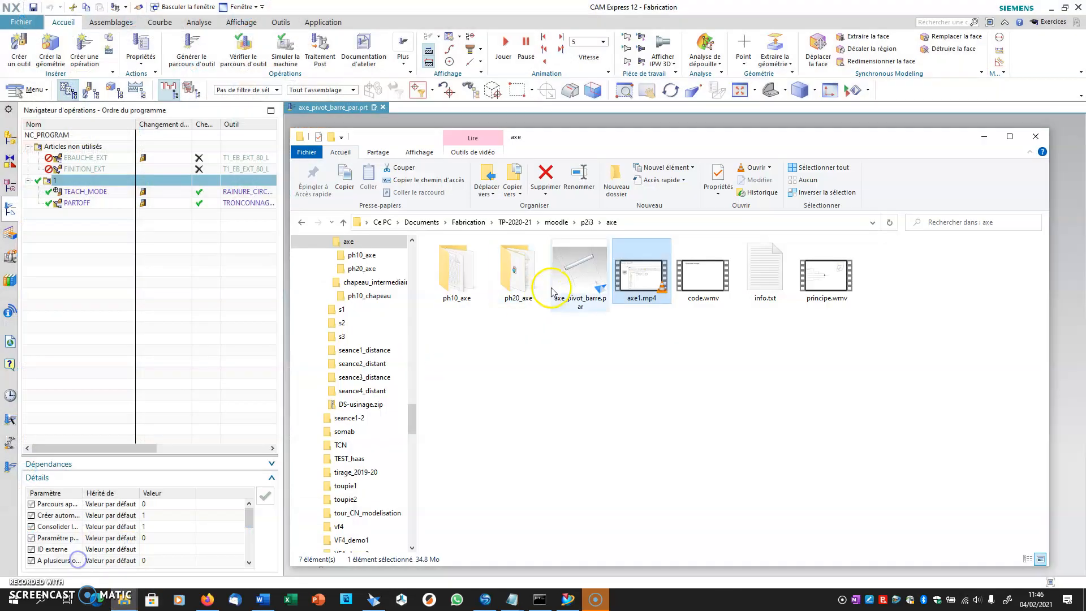
double_click(516, 274)
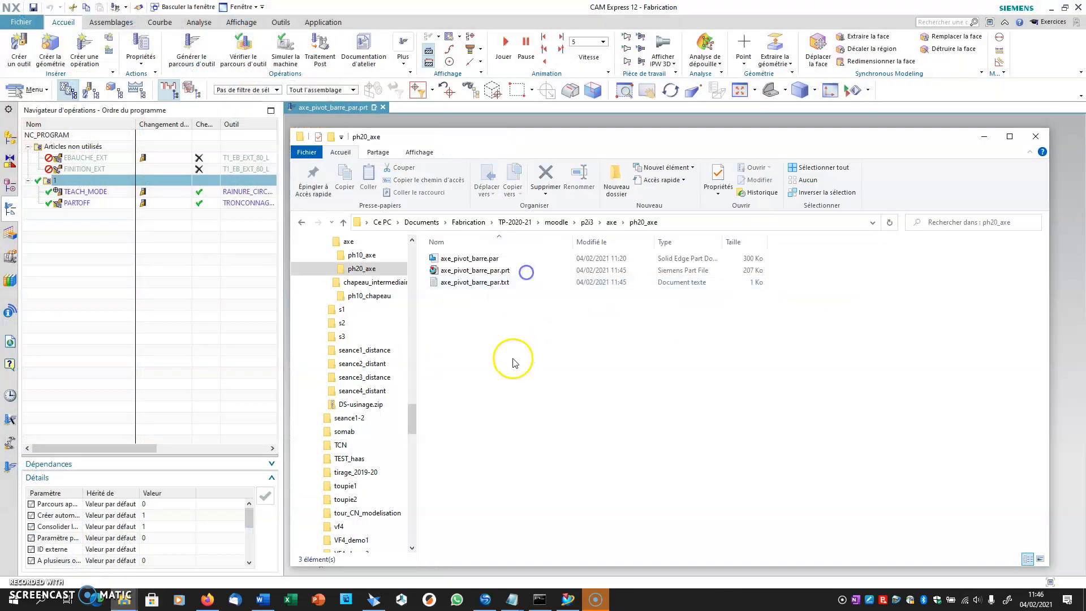
left_click(473, 283)
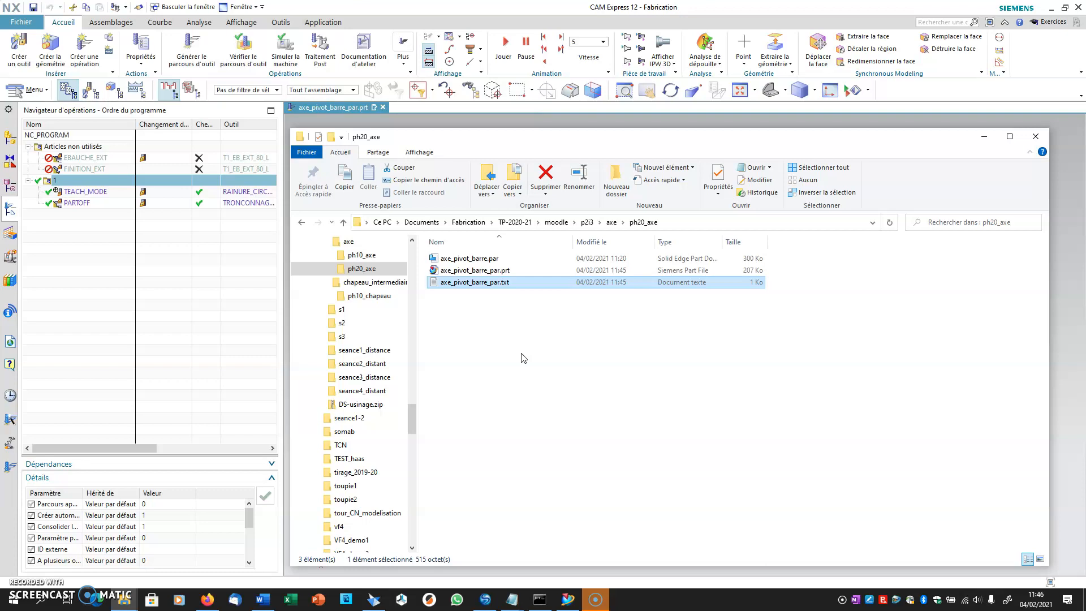
double_click(457, 283)
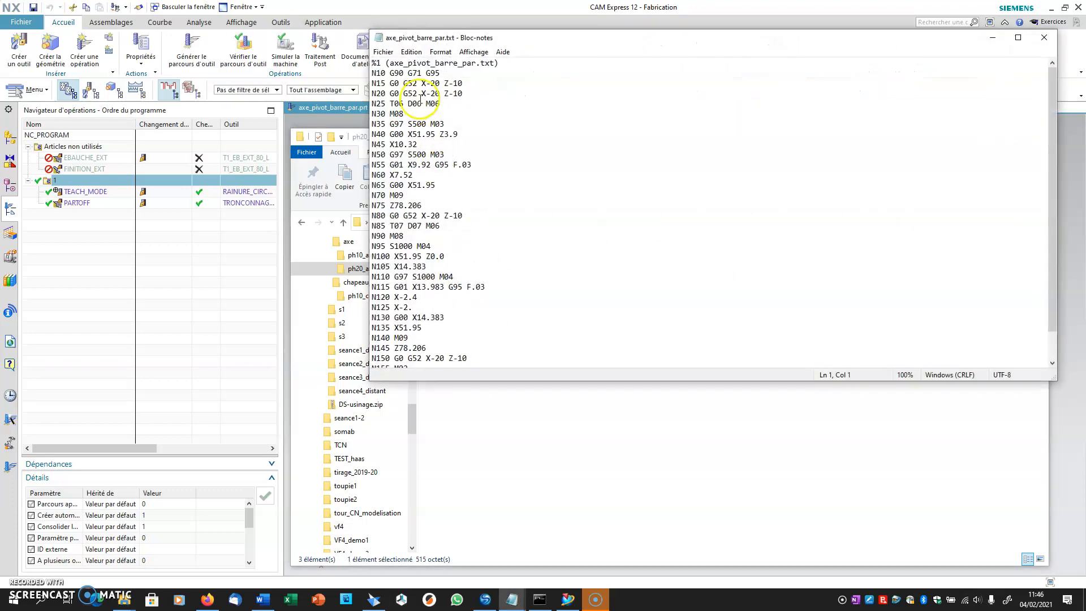
Step: Examine the NC code from the %1 program header line to the M02 end line and the character after it
left_click_drag(373, 62, 513, 58)
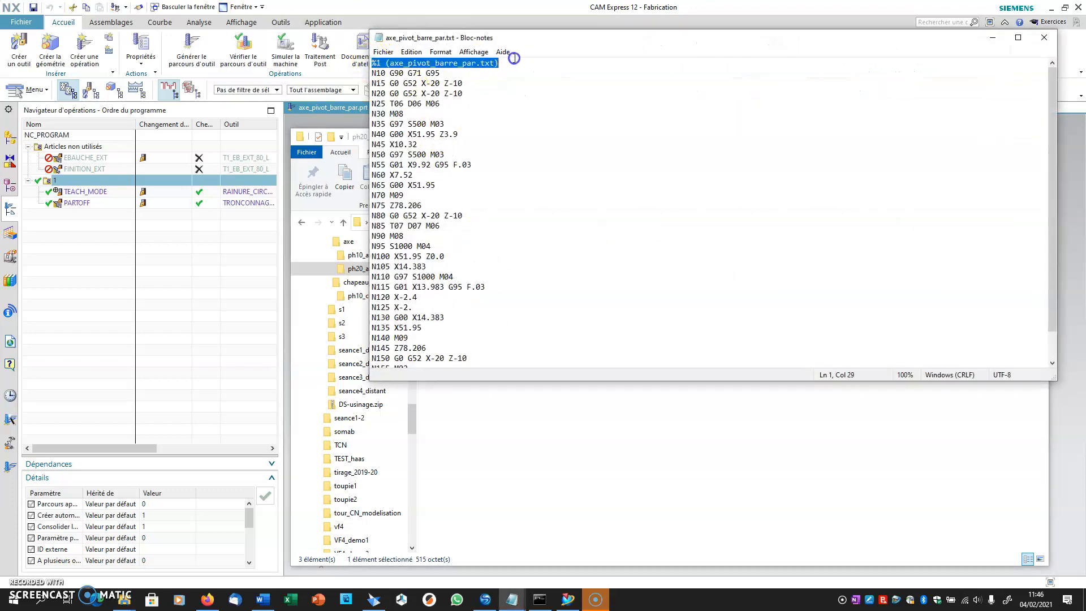
scroll(498, 198, "down", 1)
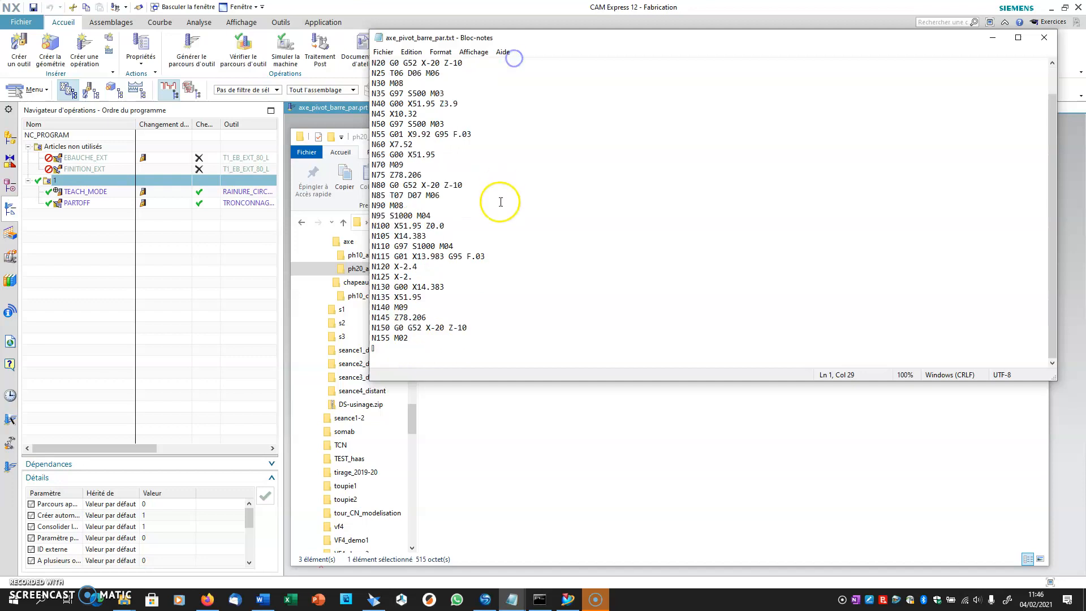
left_click_drag(409, 339, 372, 341)
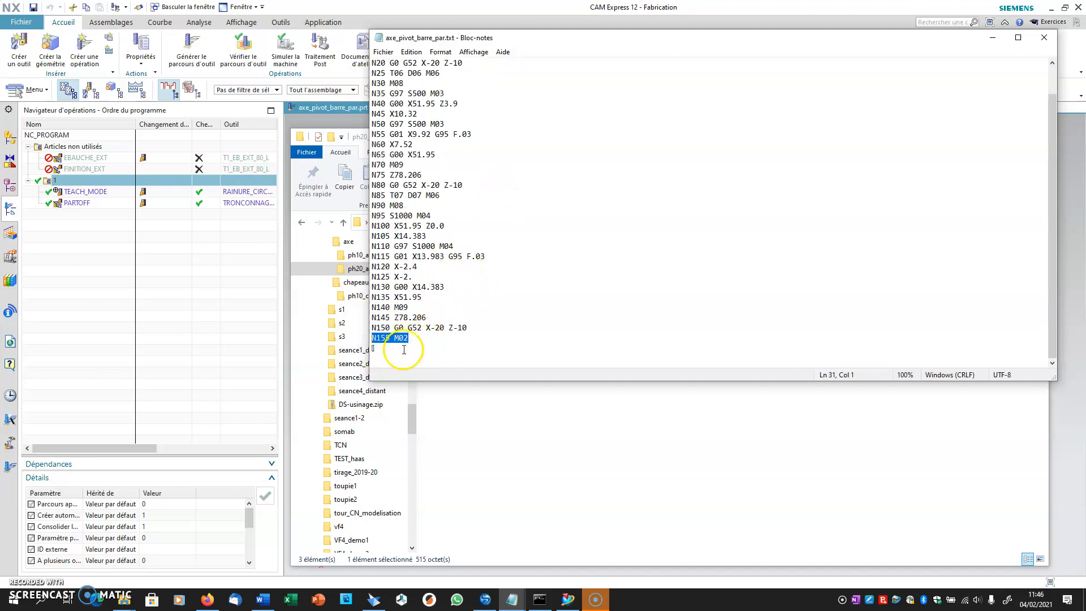
left_click(369, 350)
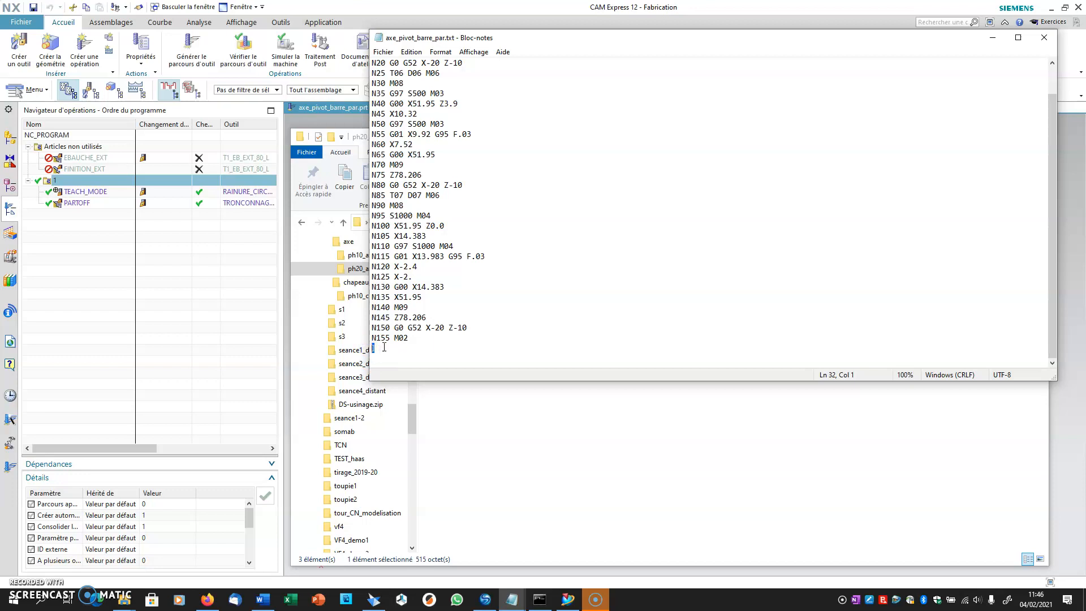
scroll(419, 305, "up", 1)
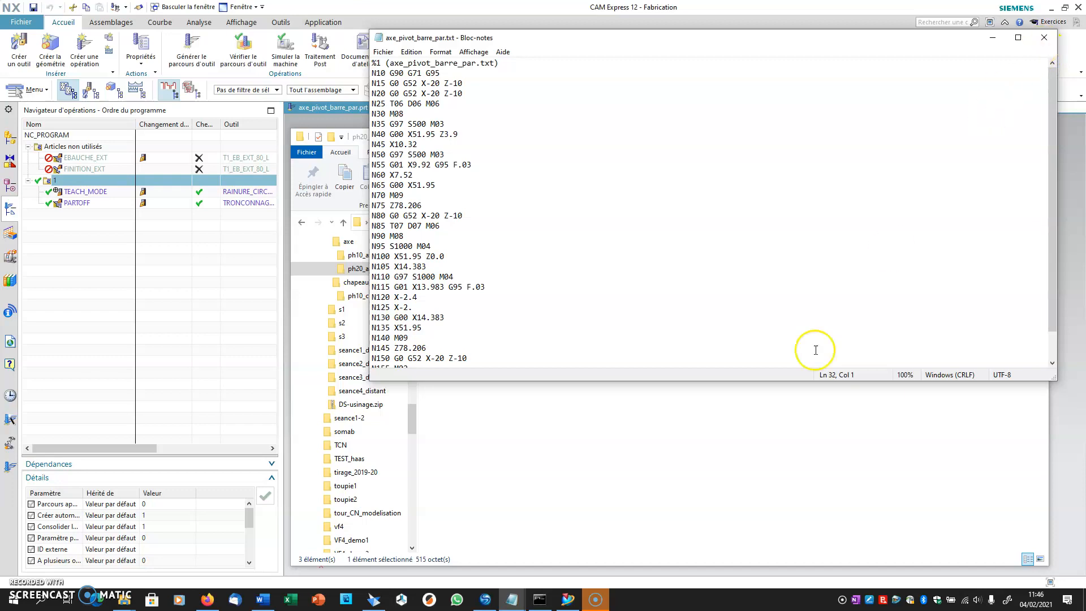
left_click(760, 408)
left_click(589, 602)
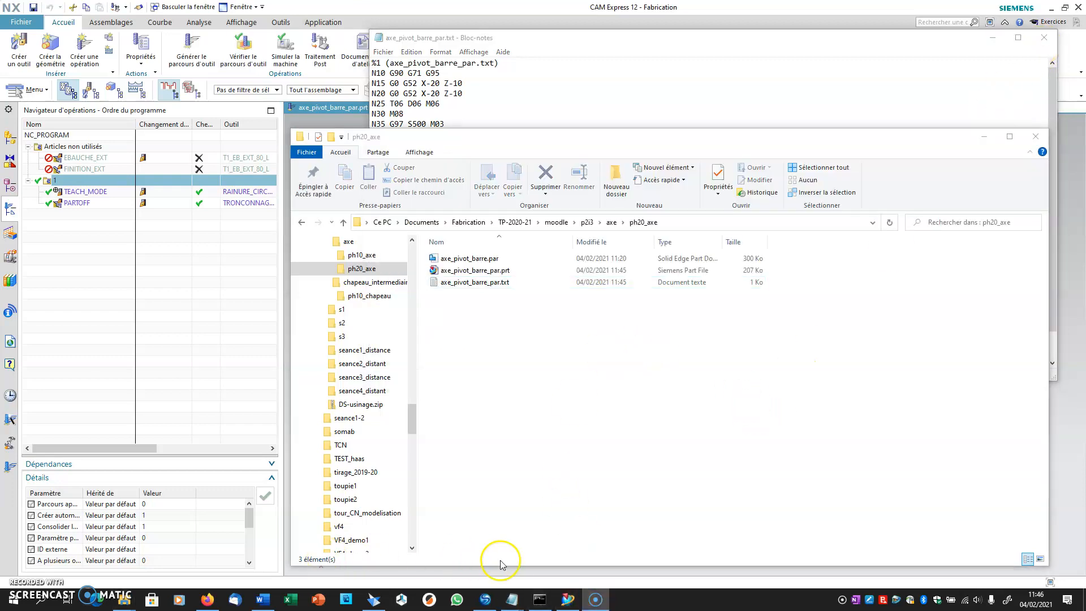